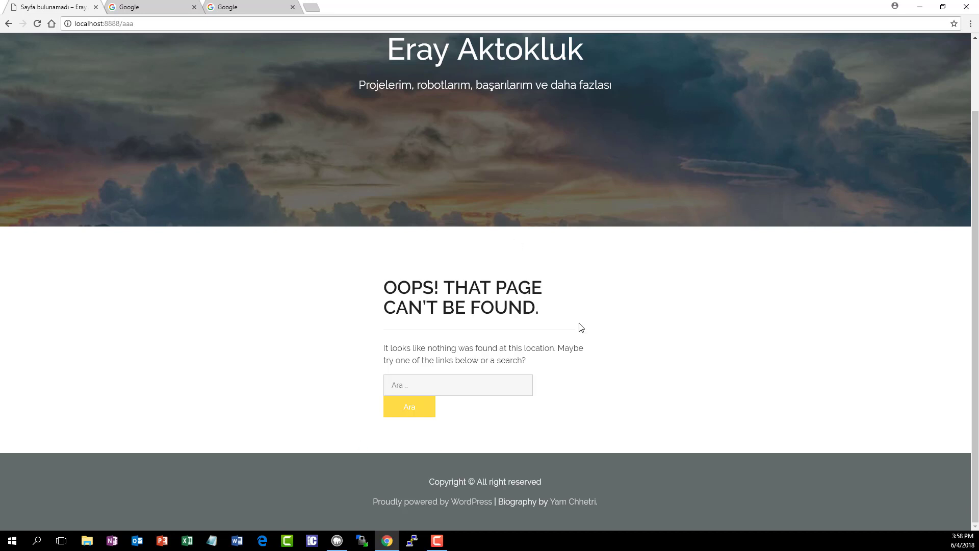
scroll(581, 330, up, 2)
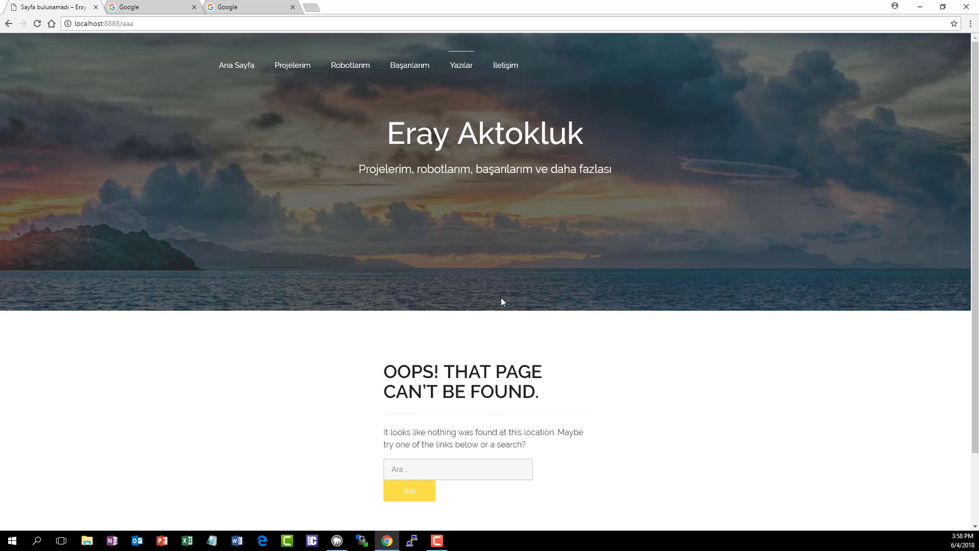
scroll(498, 301, down, 2)
scroll(498, 306, up, 1)
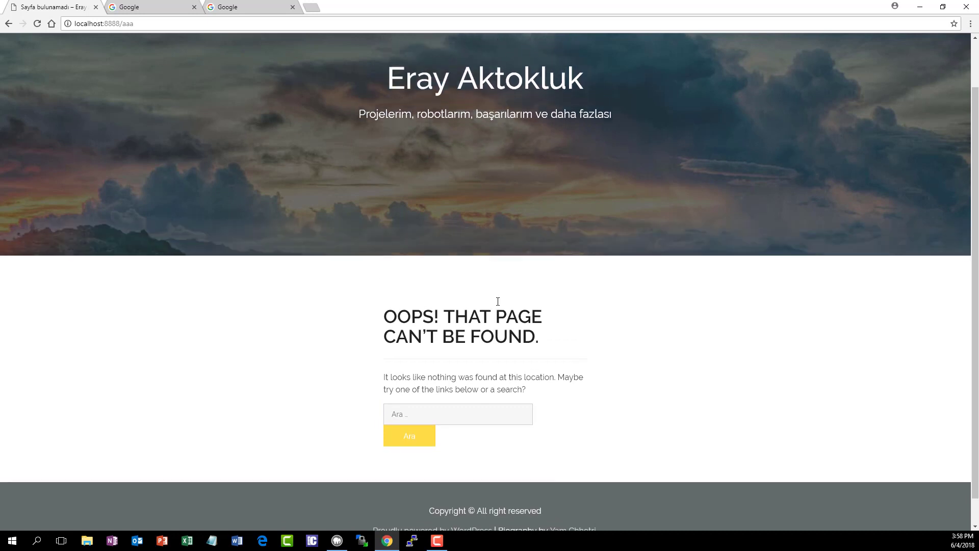
scroll(492, 304, up, 1)
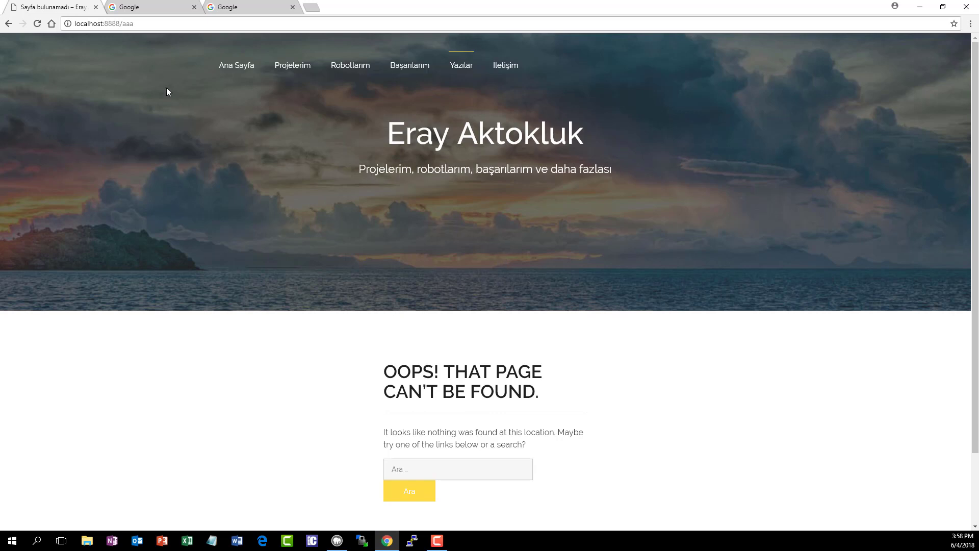
Go to the site's WordPress admin login page at localhost:8888/wp-admin.
click(137, 25)
click(137, 24)
key(BackSpace)
key(BackSpace)
key(BackSpace)
key(BackSpace)
text(/wp-admin)
key(Return)
Log in to the dashboard by entering the username and the account password, with the Beni hatırla option enabled.
text(Erat)
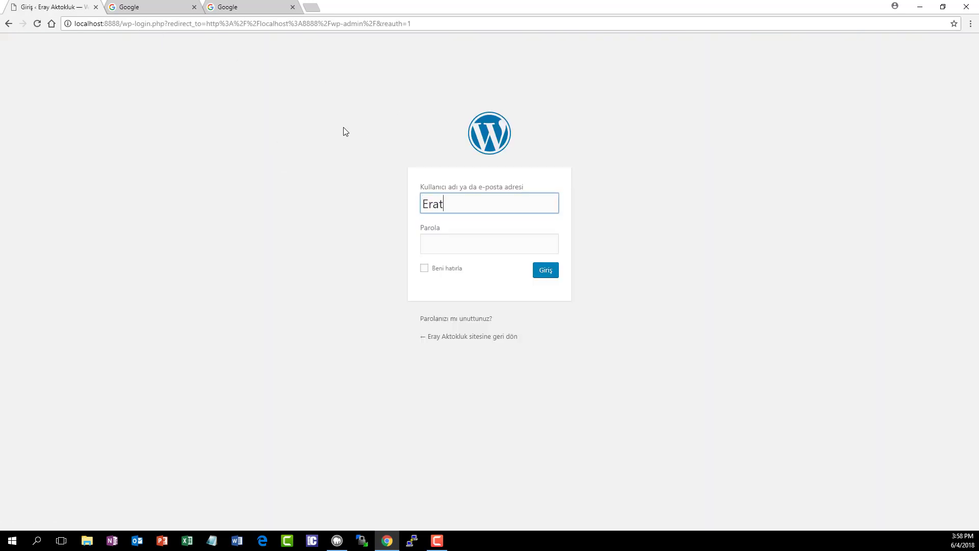
key(BackSpace)
text(y)
click(422, 168)
click(451, 250)
text(••••)
click(435, 271)
click(540, 269)
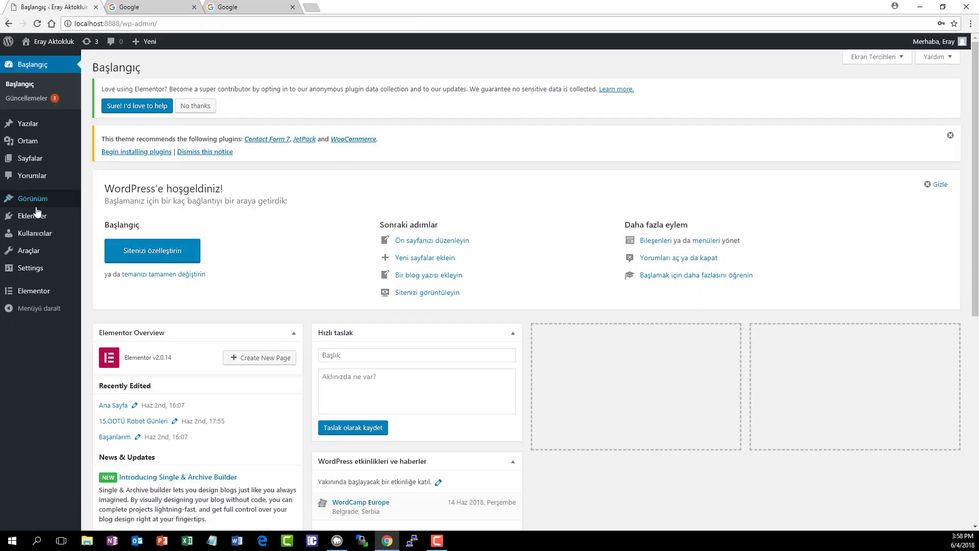
Open the page for adding new plugins and search the plugin directory for 404page.
mouse_move(73, 222)
click(108, 232)
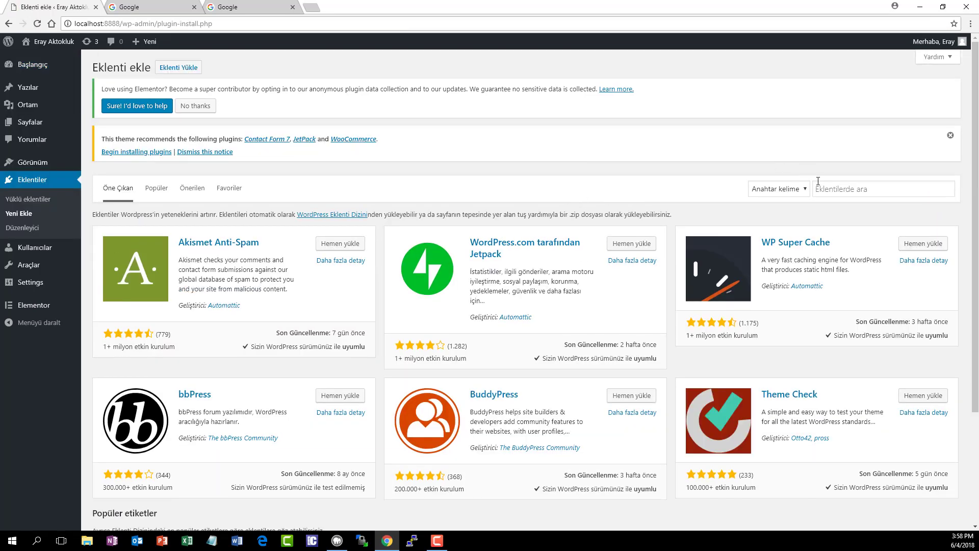
click(828, 190)
text(404)
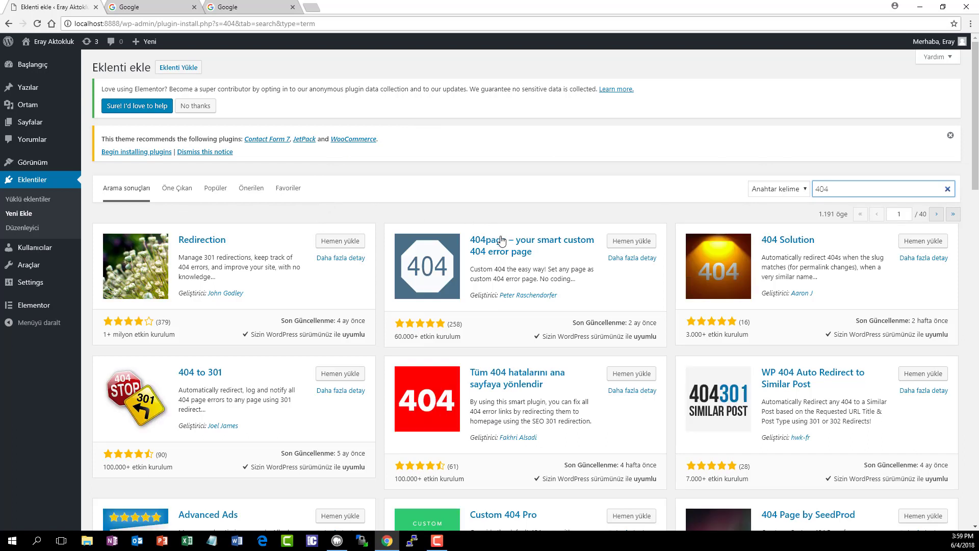
click(849, 183)
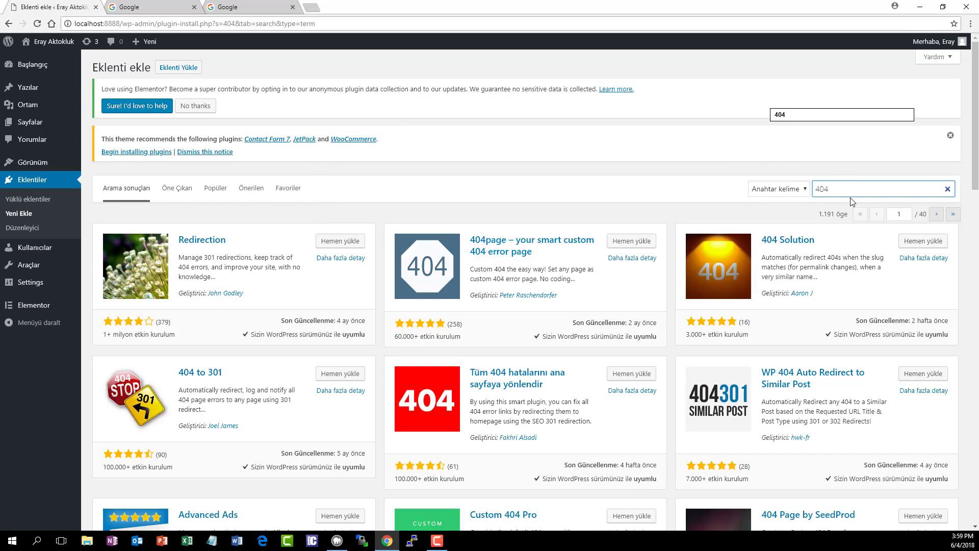
text(page)
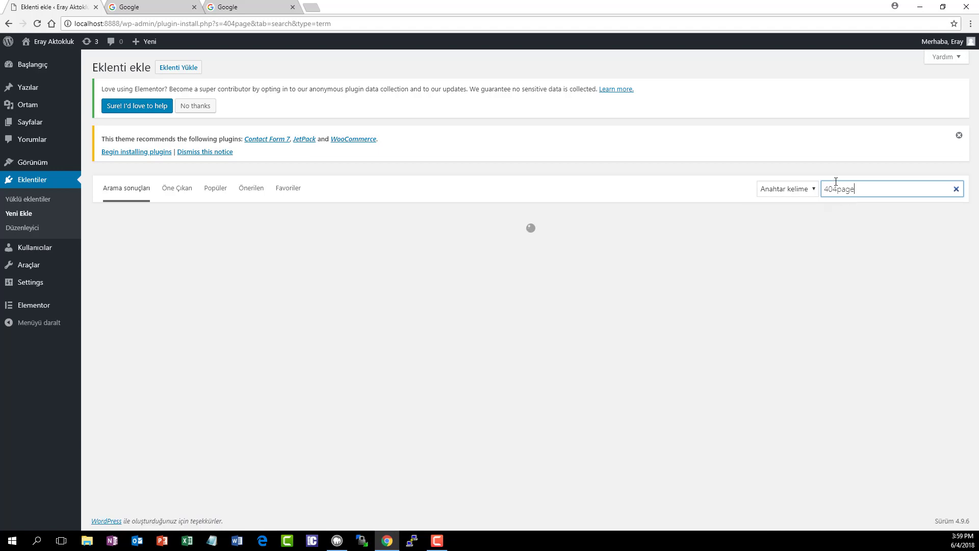
double_click(847, 189)
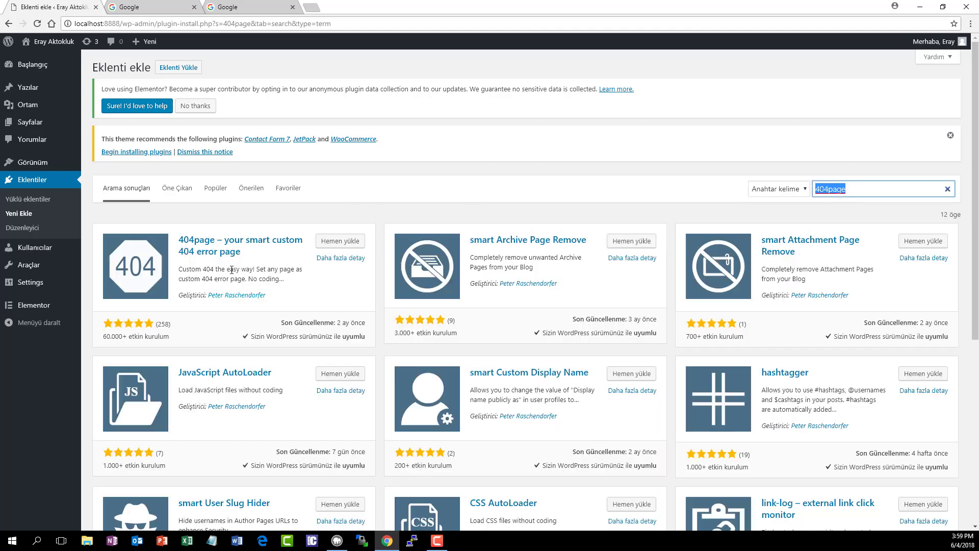
Install and activate the plugin "404page – your smart custom 404 error page".
drag(178, 240, 268, 256)
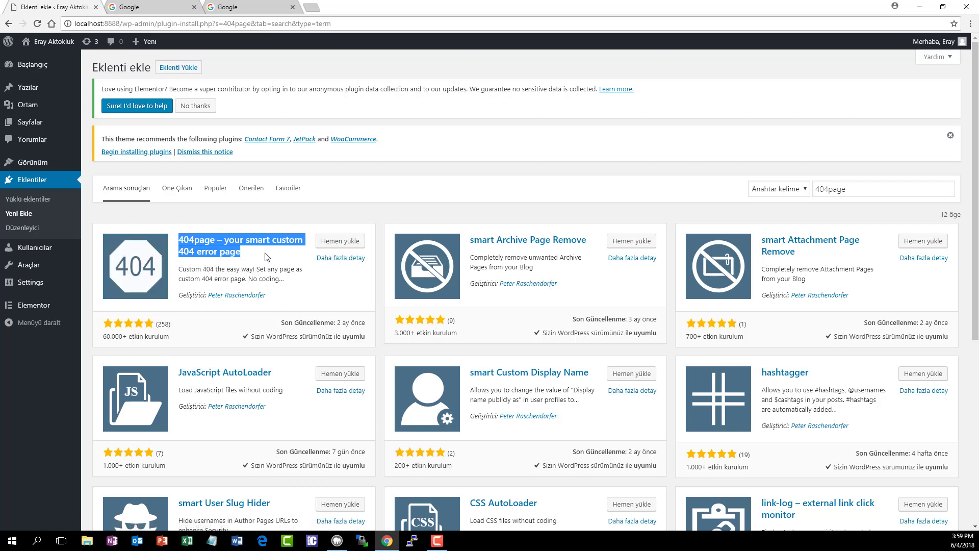
click(334, 244)
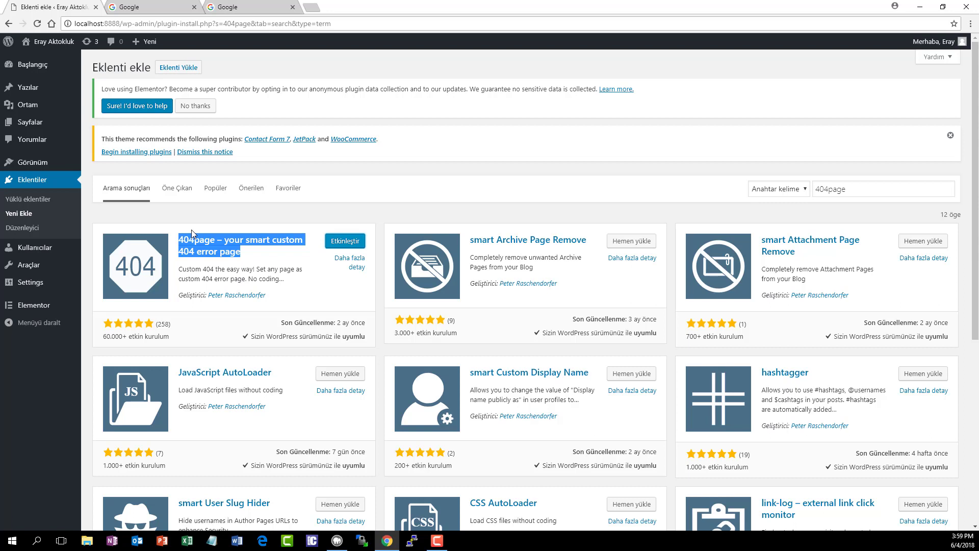
click(346, 245)
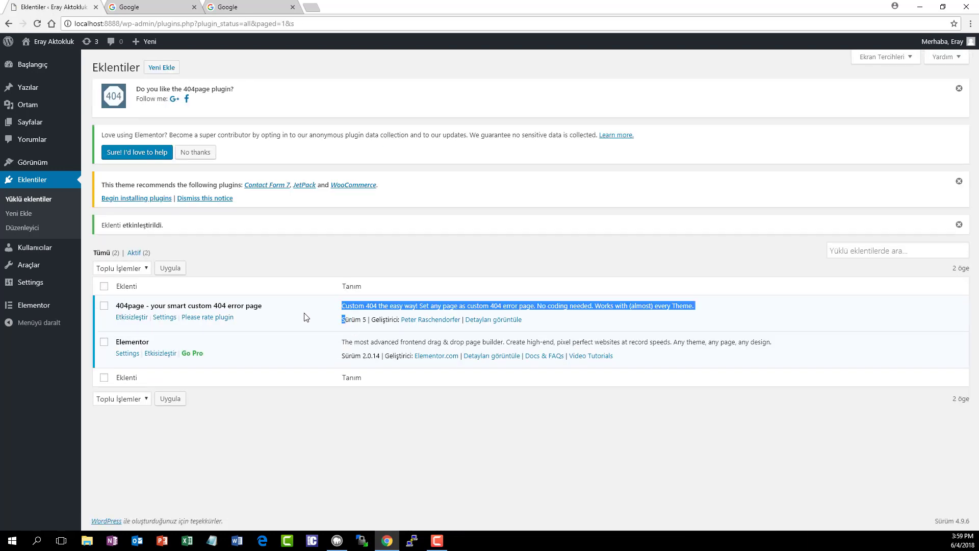
click(305, 317)
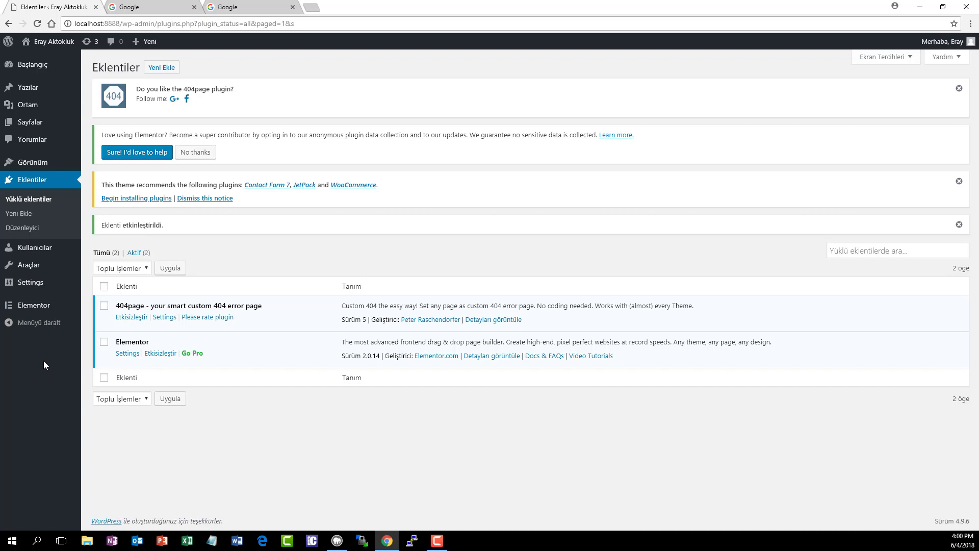
Open the 404 Error Page settings and look through the pages available for display as the 404 page.
mouse_move(50, 284)
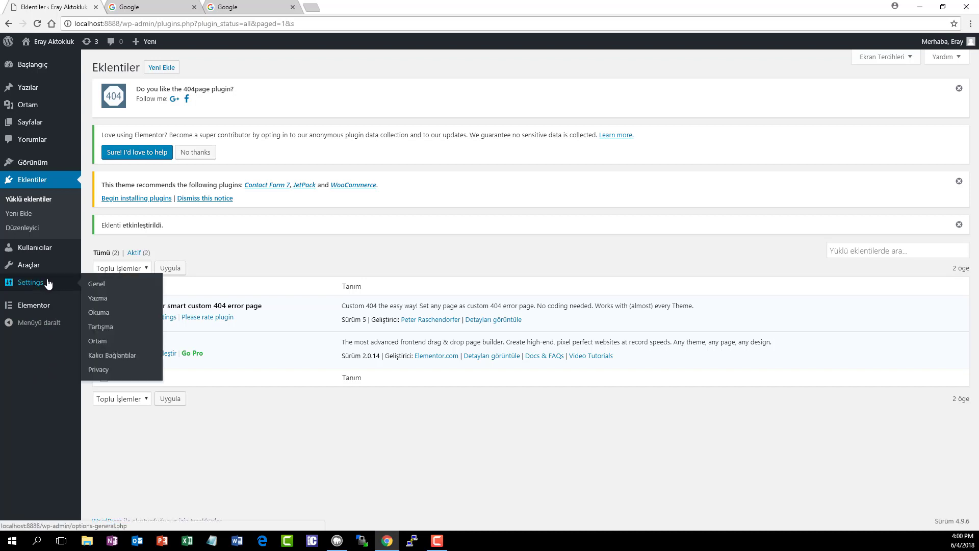
mouse_move(44, 163)
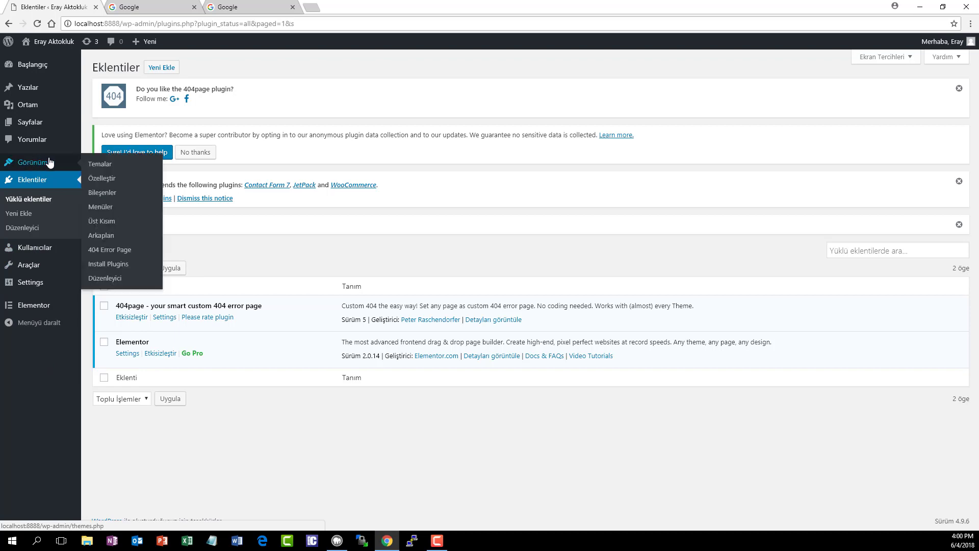
click(114, 249)
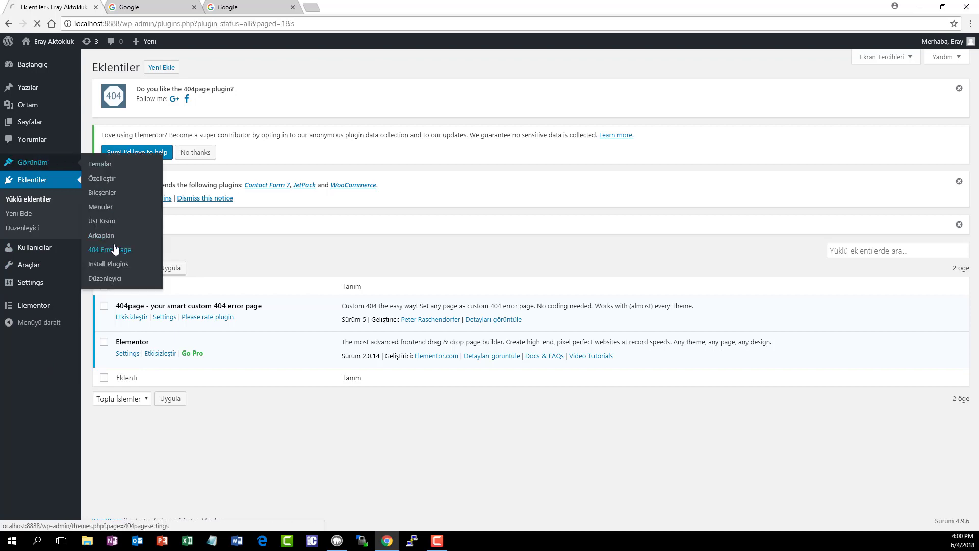
scroll(250, 367, down, 2)
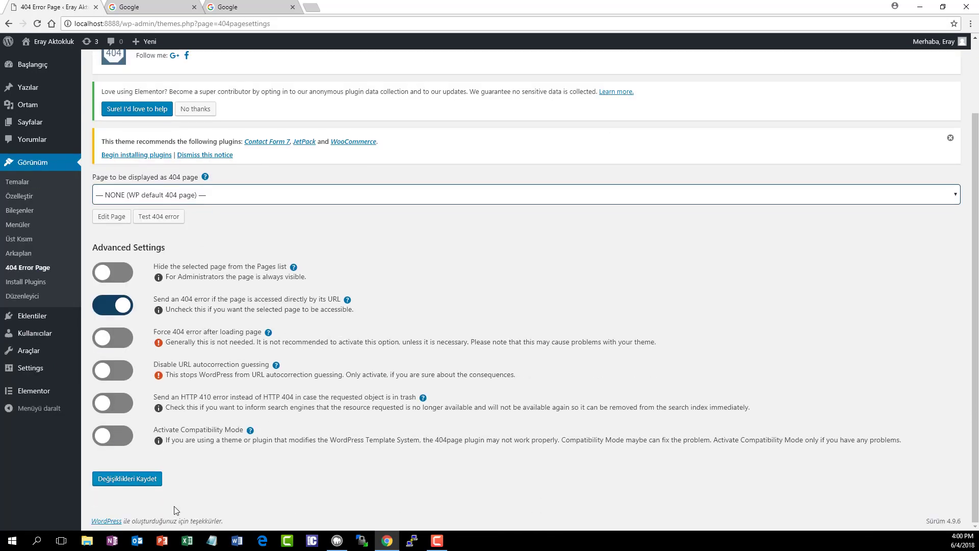
scroll(161, 390, up, 2)
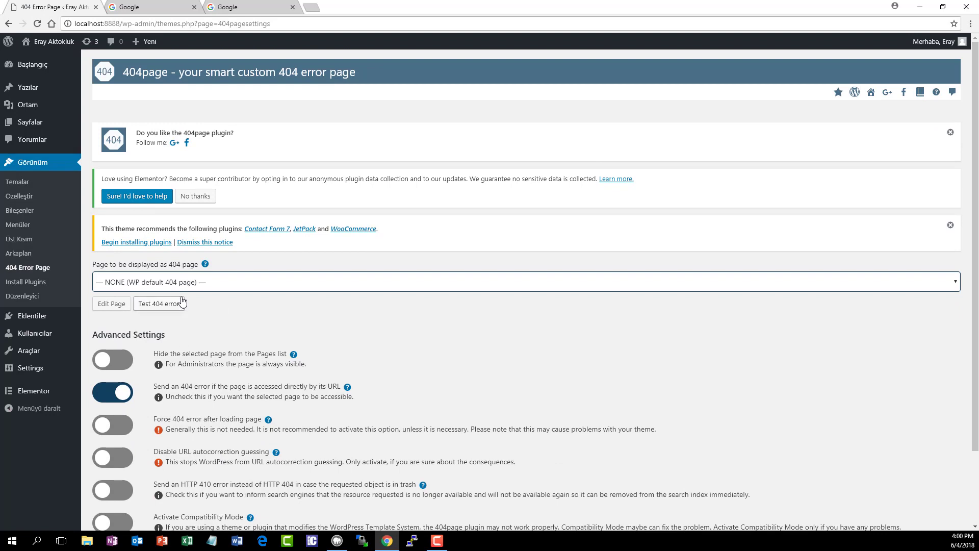
click(612, 289)
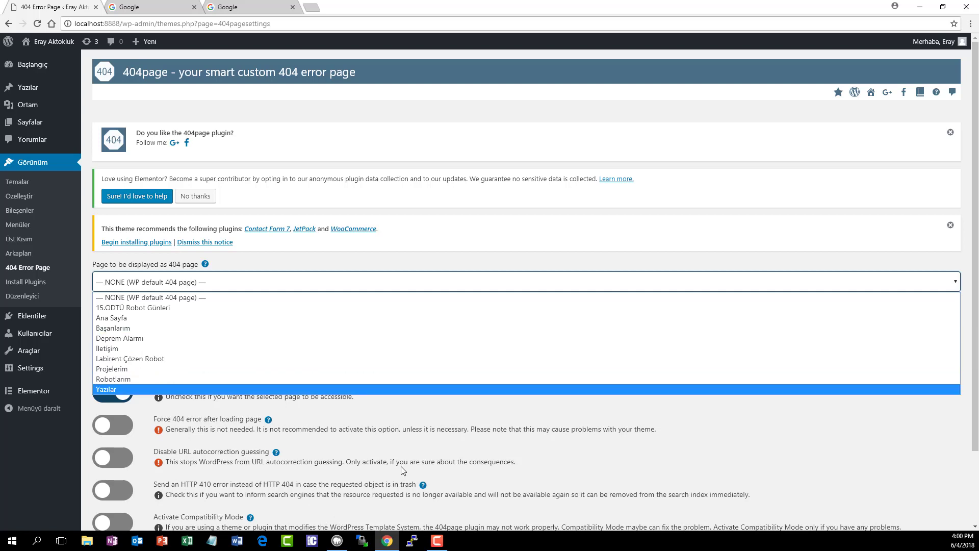
click(237, 276)
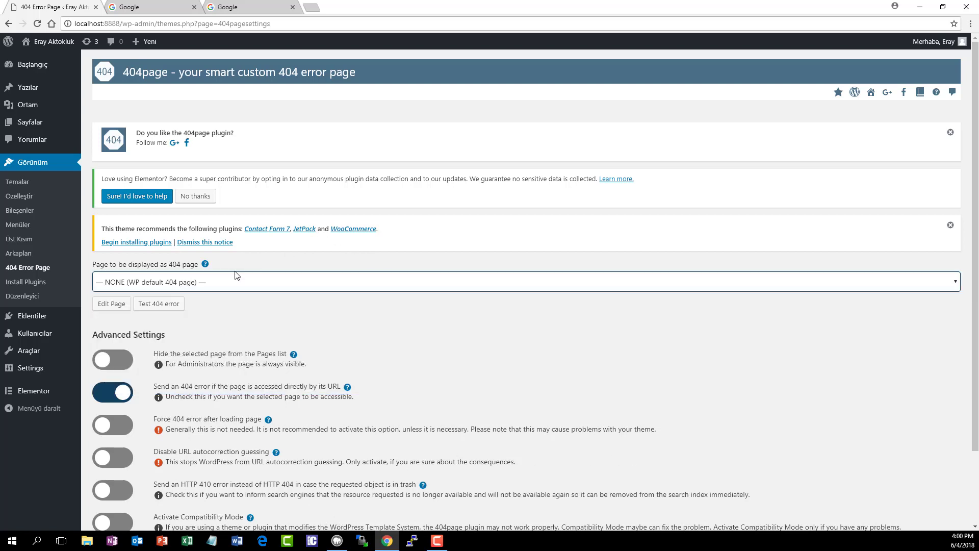
Create a new page titled "404 Hata Sayfası" and publish it.
click(50, 120)
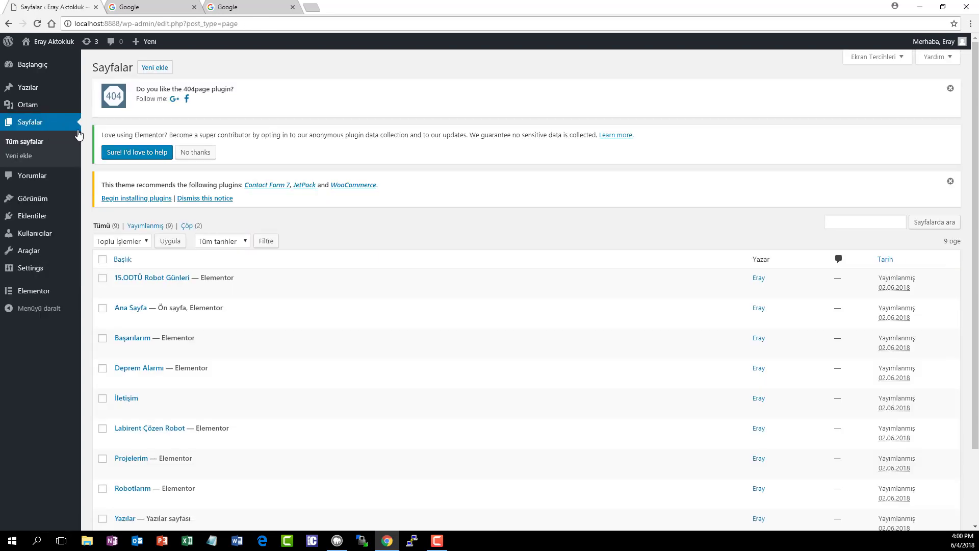
click(155, 67)
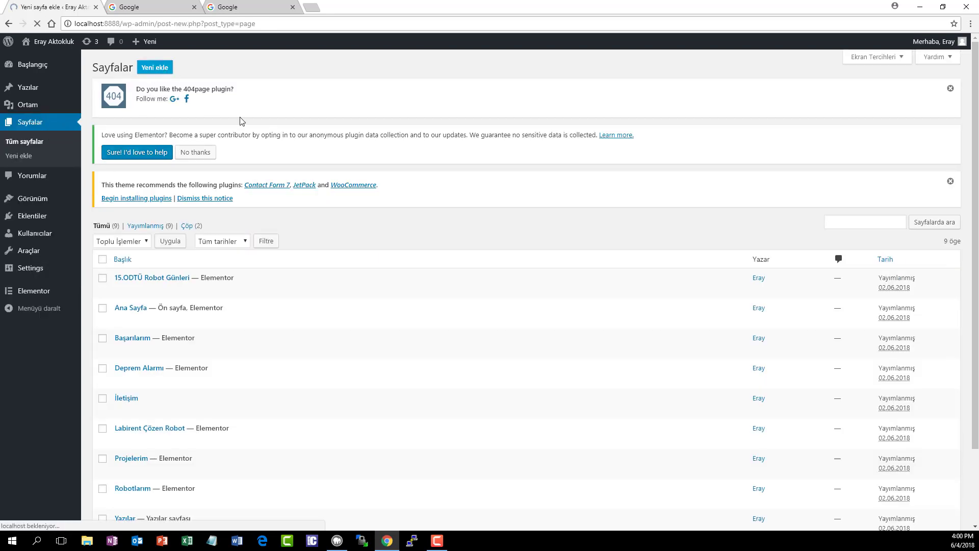
click(191, 223)
text(404 Hata Sayfası)
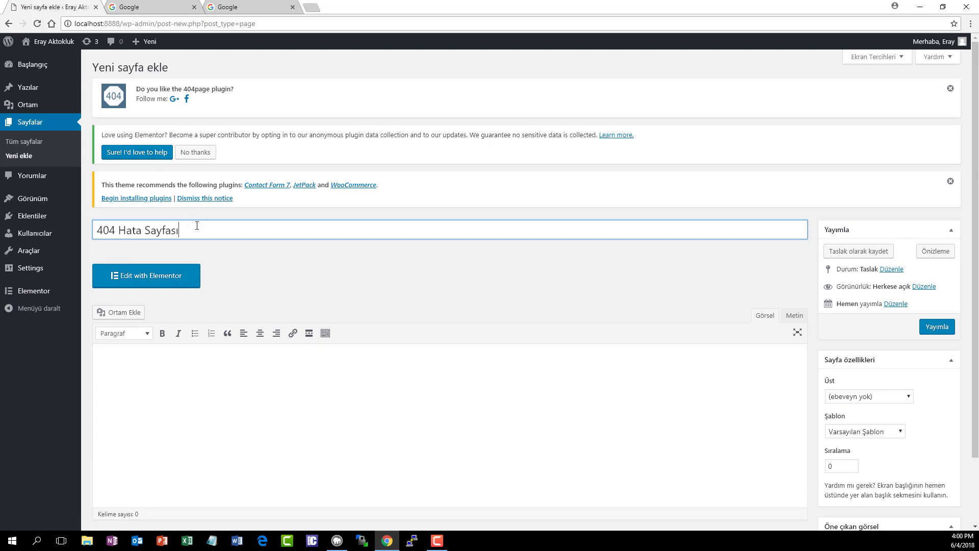
key(ctrl+a)
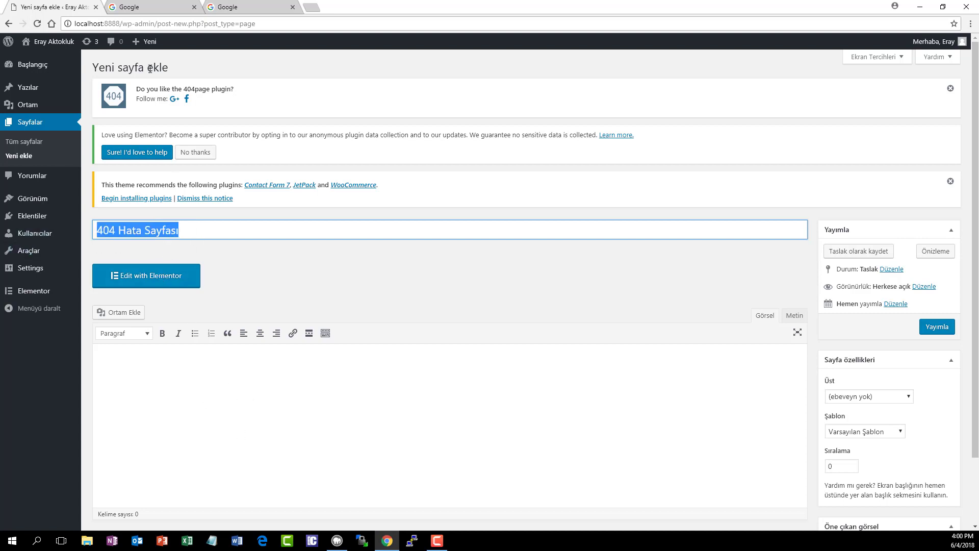
click(931, 329)
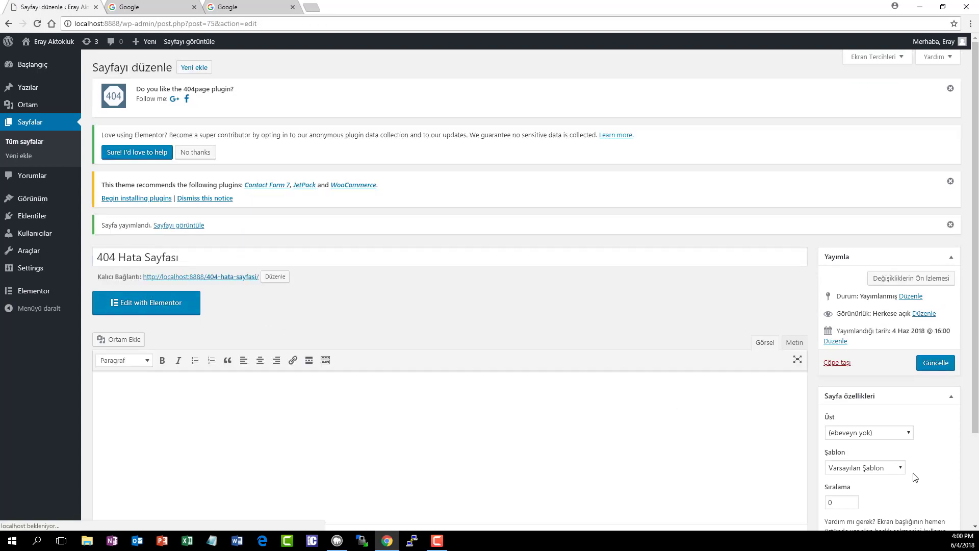
Set the page's template to Elementor Full Width and update the page.
click(867, 469)
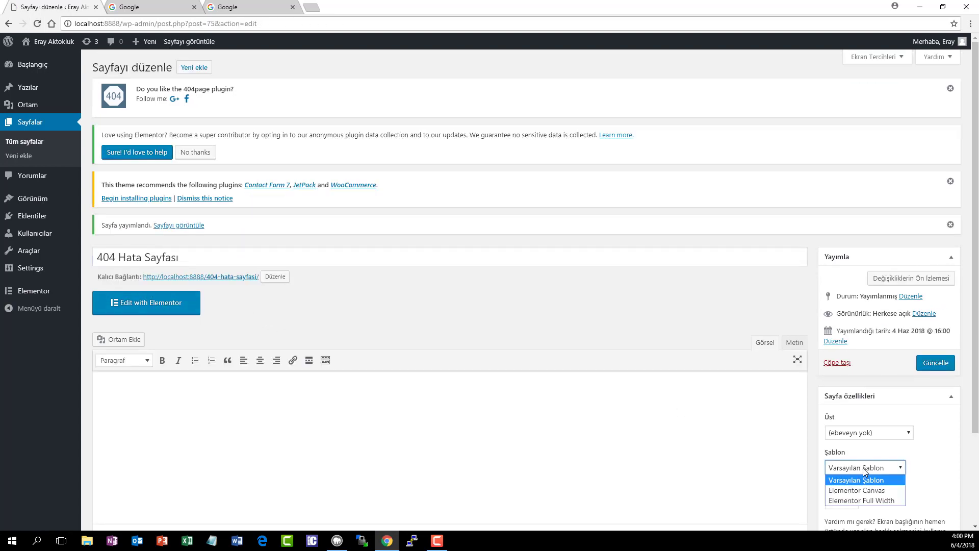
click(866, 500)
click(935, 363)
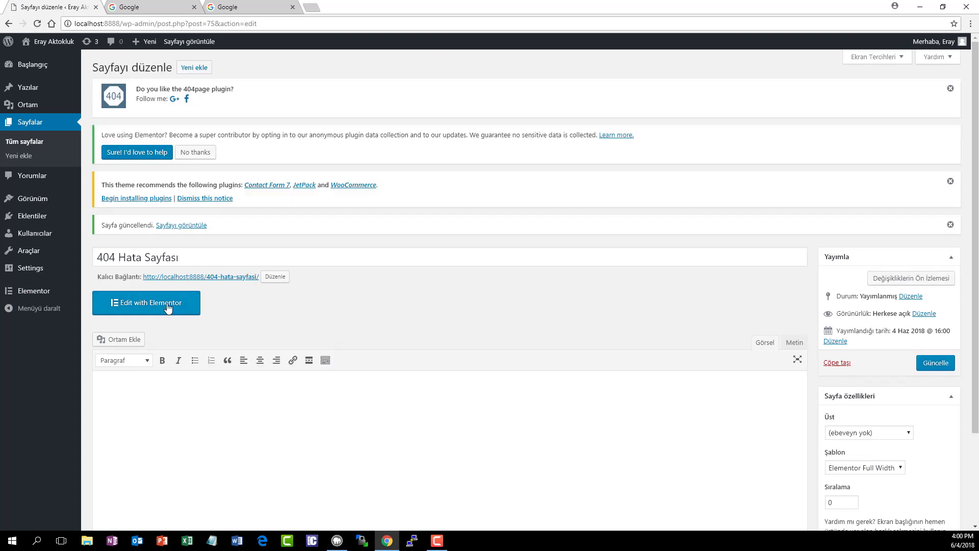
Open the page in Elementor and add a centred heading reading "eyvah! İstediğiniz sayfa veya yazı bulunamadı :(".
click(169, 306)
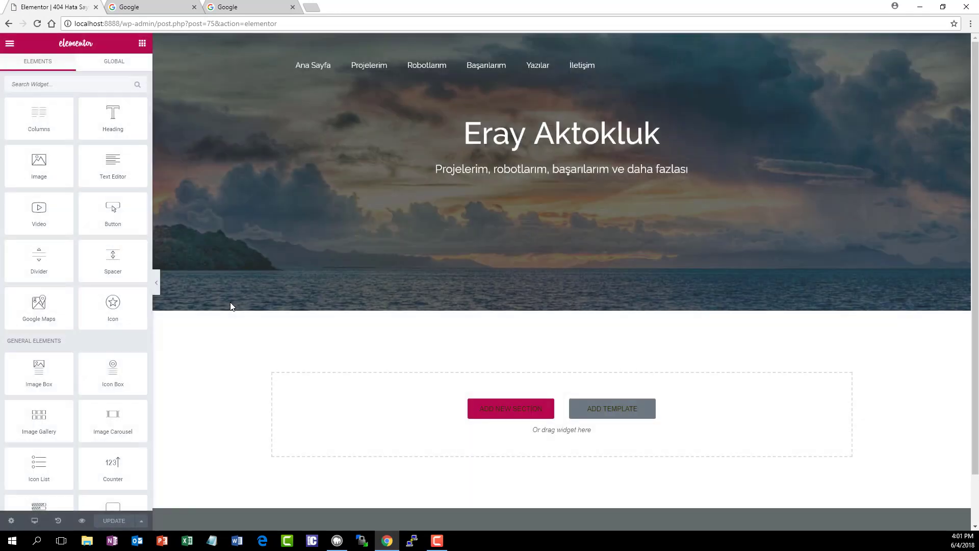
drag(113, 116, 414, 391)
triple_click(484, 368)
text(eyvah! istediğiniz sayfa veya yazı bulunamadı :()
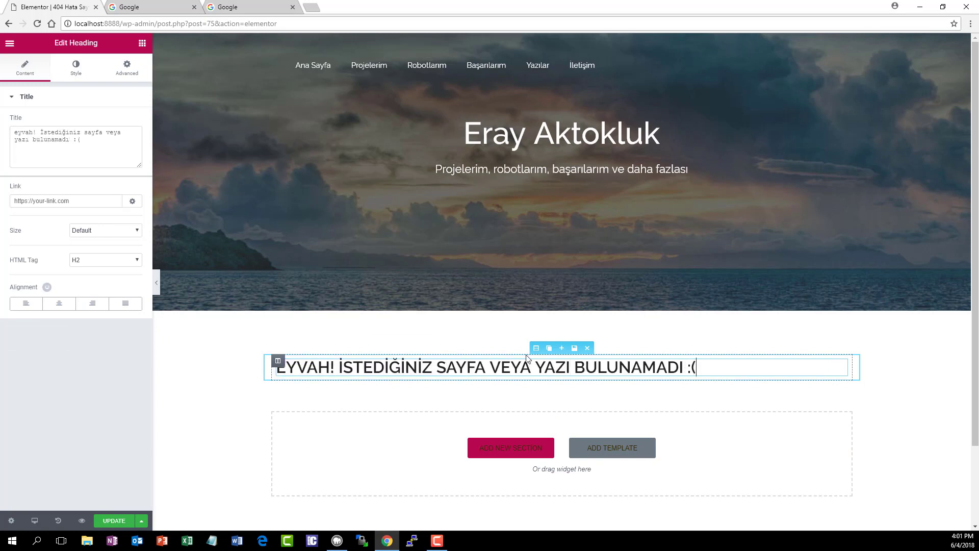
Add text below the heading: "Fakat merak etmeyin. Aşağıdaki çözümler ile aradığınız sayfayı veya yazı bulabilirsiniz:" and a new paragraph "1-Arama kutusundan arama yapabilirsiniz.".
click(142, 43)
drag(113, 163, 459, 390)
text(Fakat merak etmeyin. Aşağıdaki )
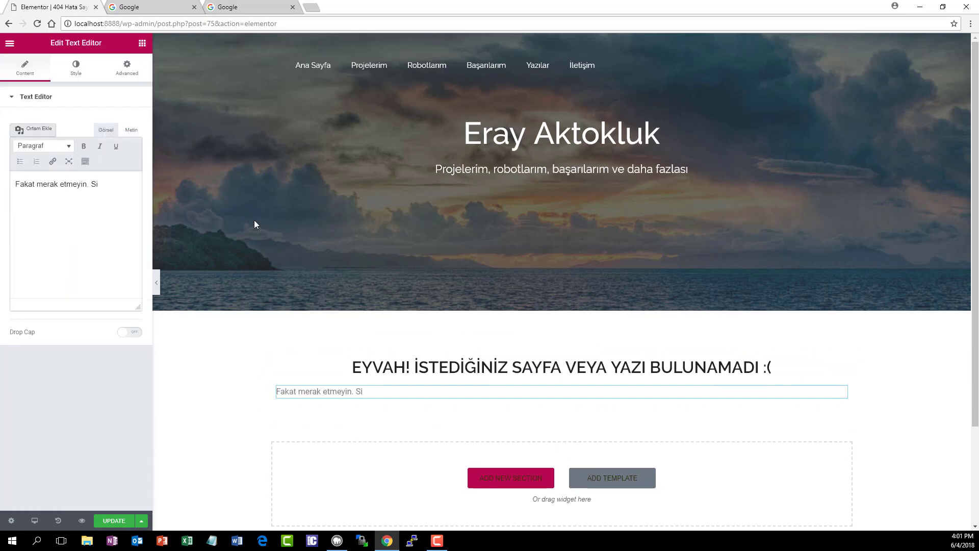
text(çözümler ile aradığınız sayfayı veya yazı bulabilirsiniz:)
key(Return)
text(1-Arama kutusundan arama yapabilirsiniz.)
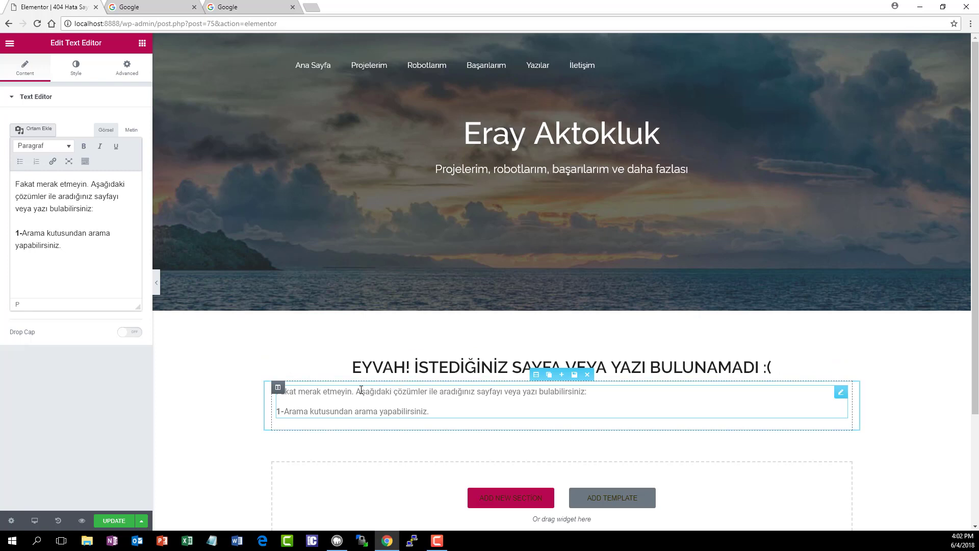
drag(354, 393, 617, 391)
click(617, 392)
click(320, 401)
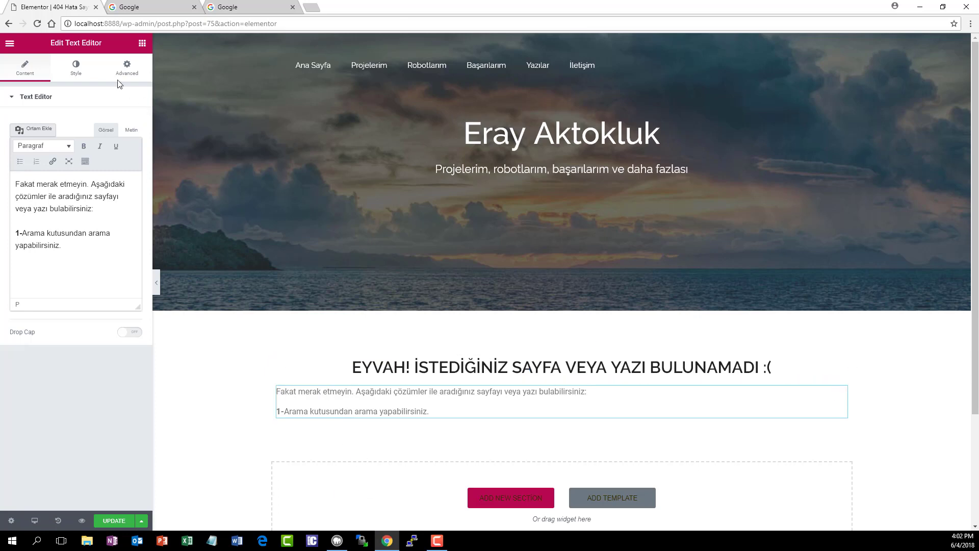
Add the WordPress search widget (Ara) to the page below the text about using the search box.
click(141, 44)
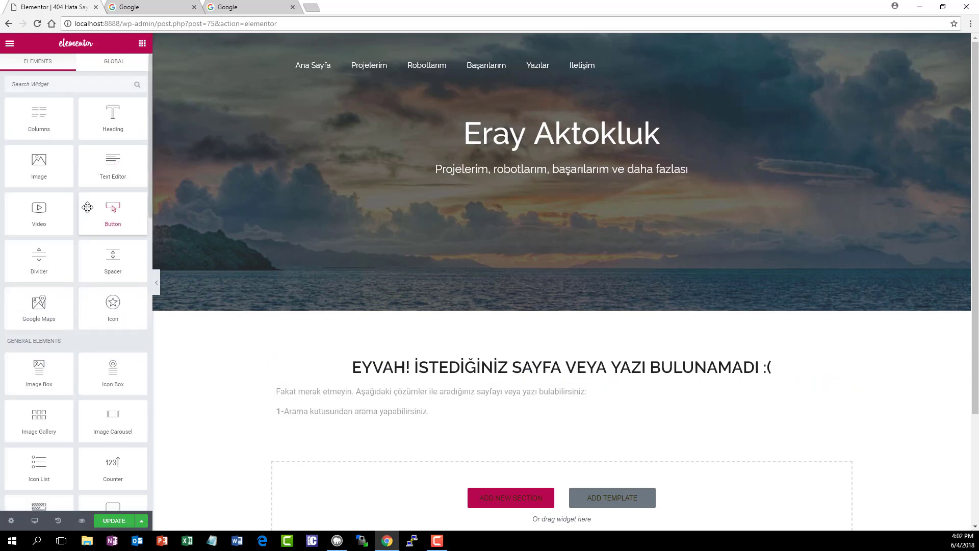
scroll(94, 195, down, 4)
scroll(93, 194, down, 7)
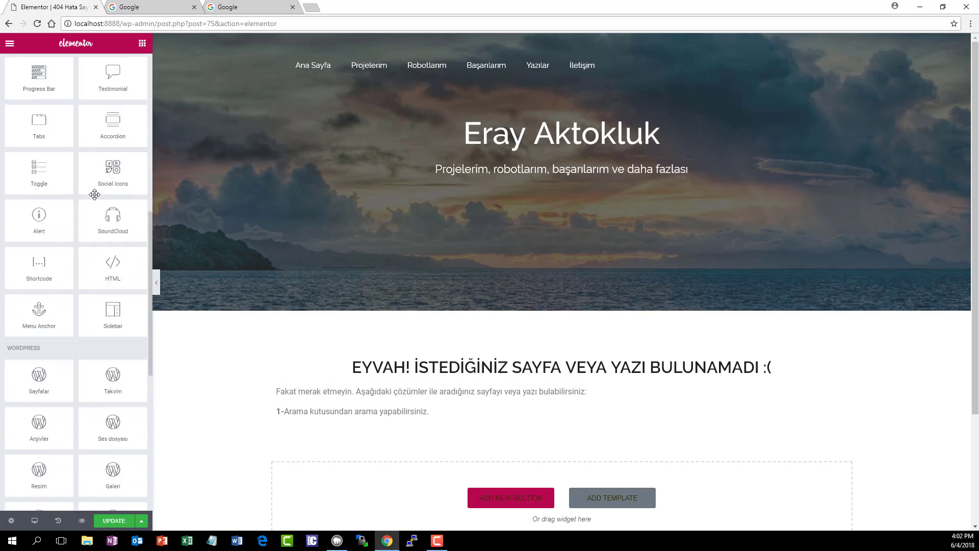
scroll(92, 206, down, 2)
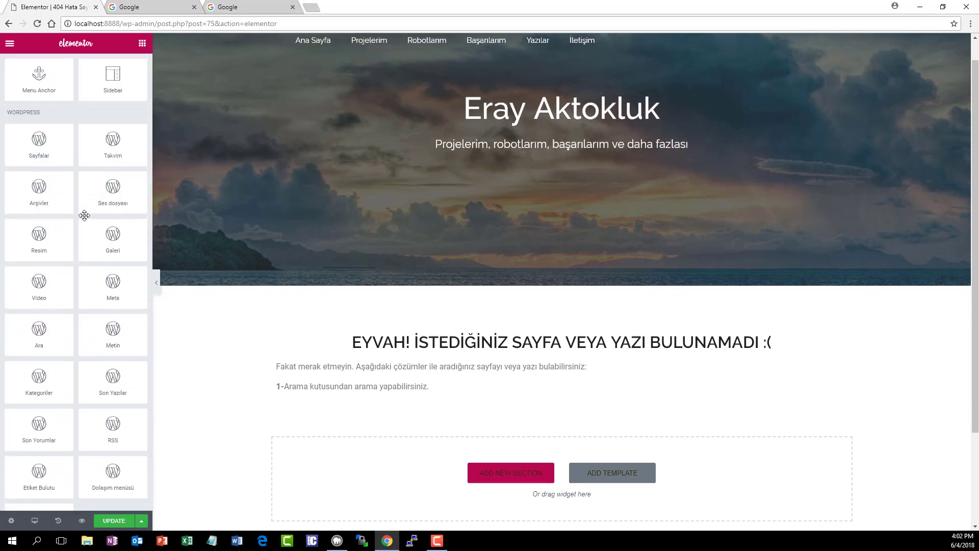
scroll(97, 189, down, 2)
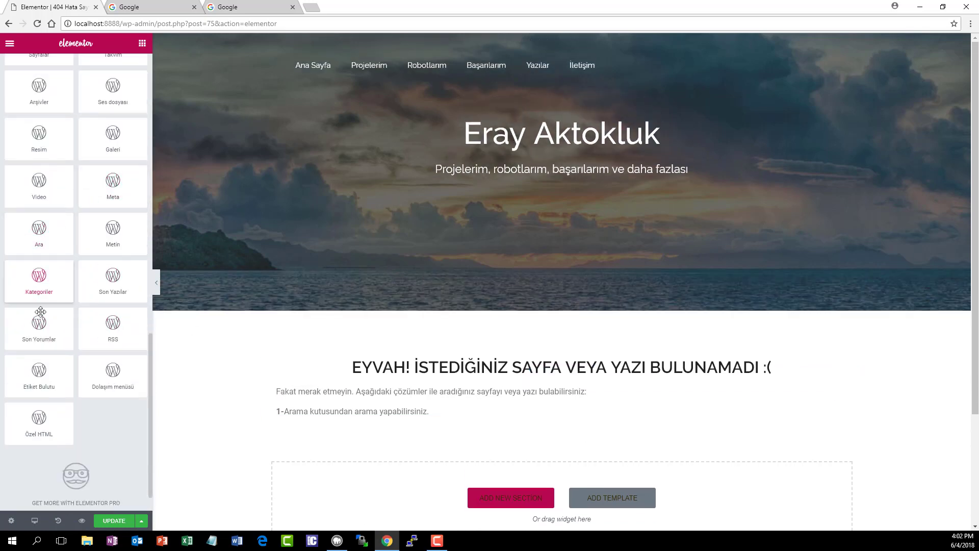
scroll(38, 403, up, 1)
scroll(67, 285, up, 1)
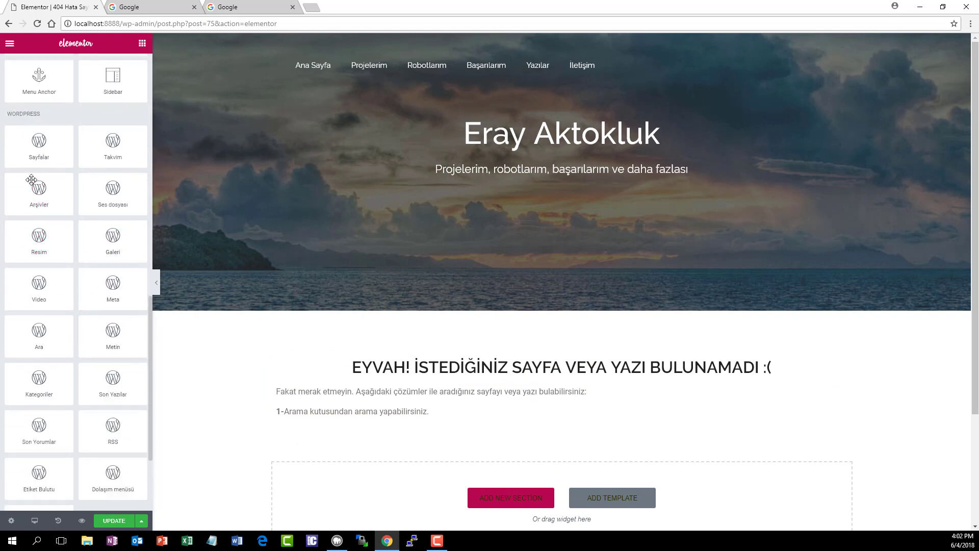
scroll(61, 296, down, 1)
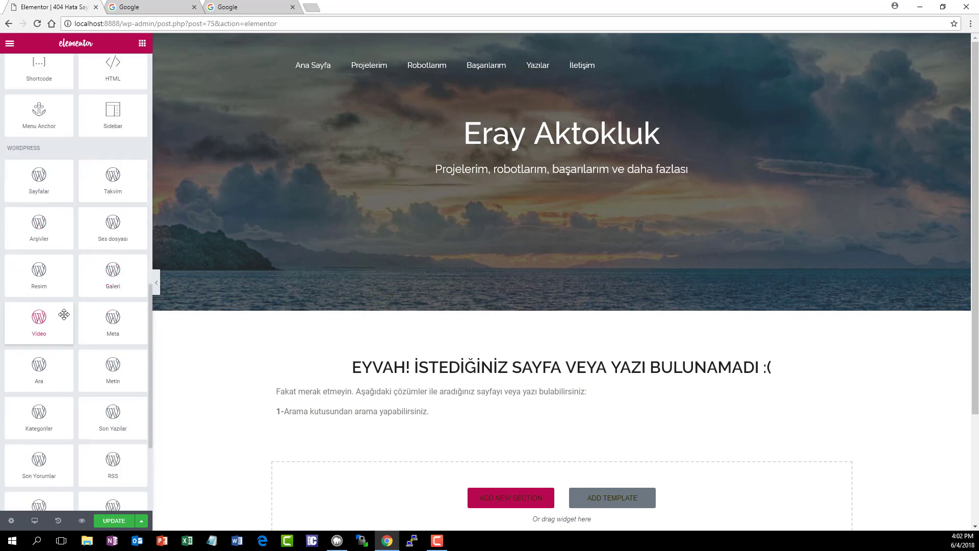
drag(44, 303, 367, 477)
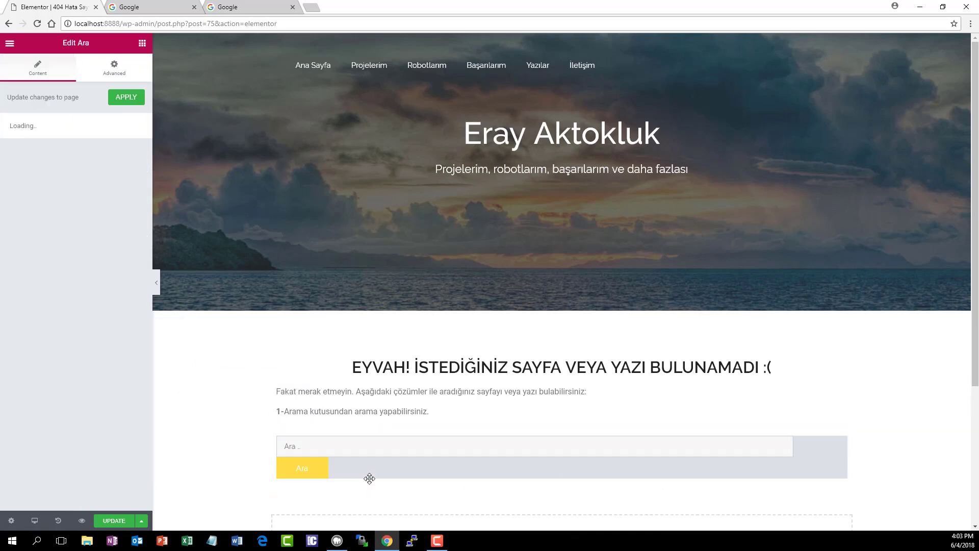
click(258, 392)
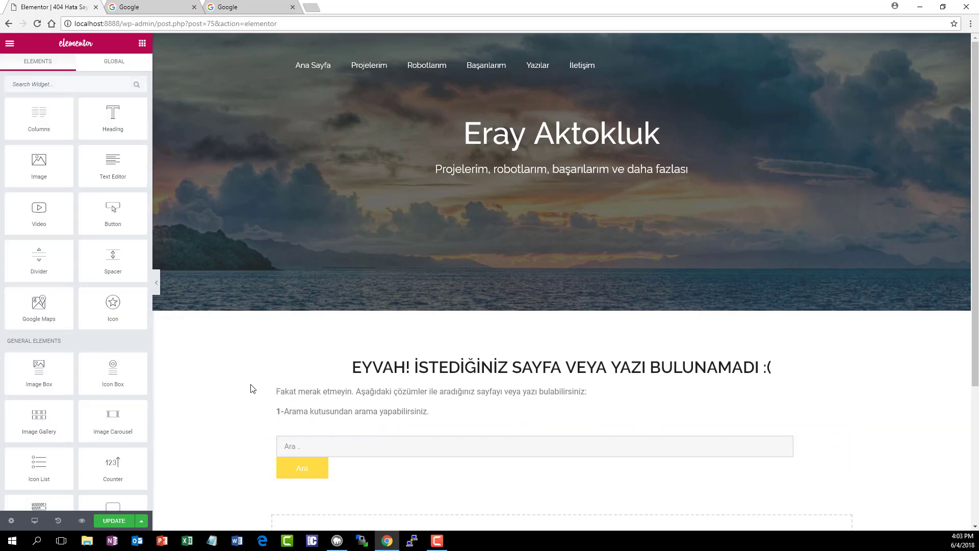
Add a text block below the search box reading "2-Eğer aradığınız bir sayfa ise ana sayfaya giderek tüm sayfalara bakabilirsiniz.".
scroll(257, 384, down, 4)
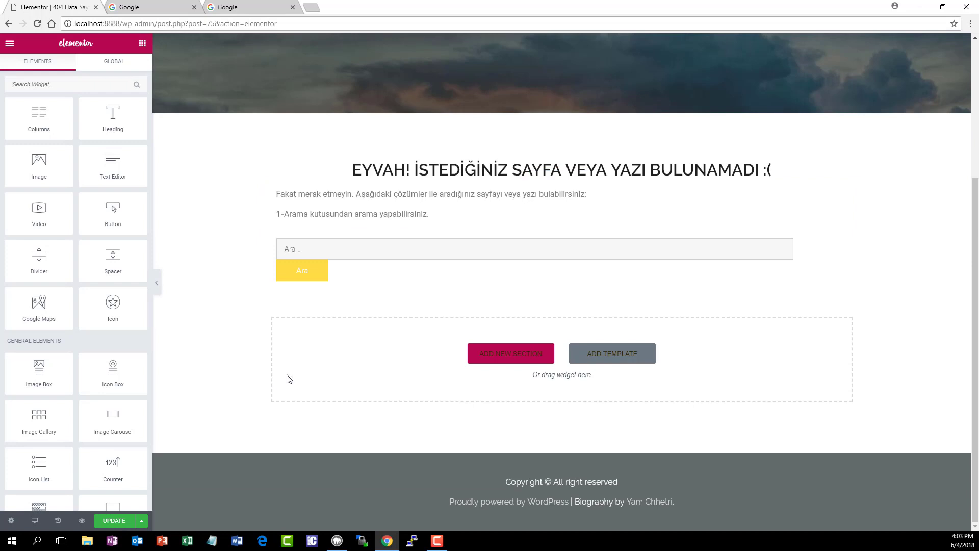
key(ctrl+z)
key(ctrl+z)
key(ctrl+z)
key(ctrl+z)
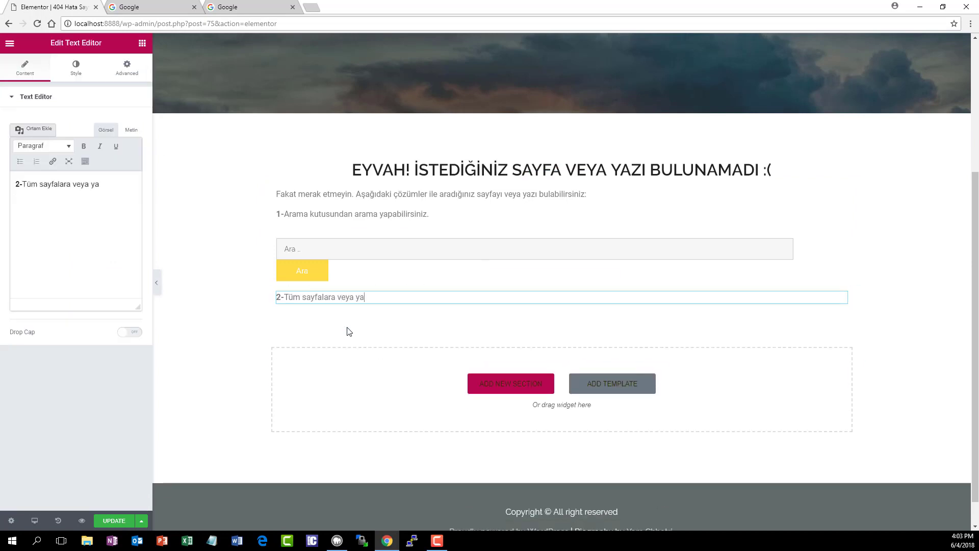
key(ctrl+shift+z)
key(ctrl+shift+z)
Add the paragraph "3-Eğer aradığınız bir sayfa ise yazılar sayfasına giderek tüm yazılara bakabilirsiniz." to the text block below the search box.
key(ctrl+shift+z)
key(ctrl+shift+z)
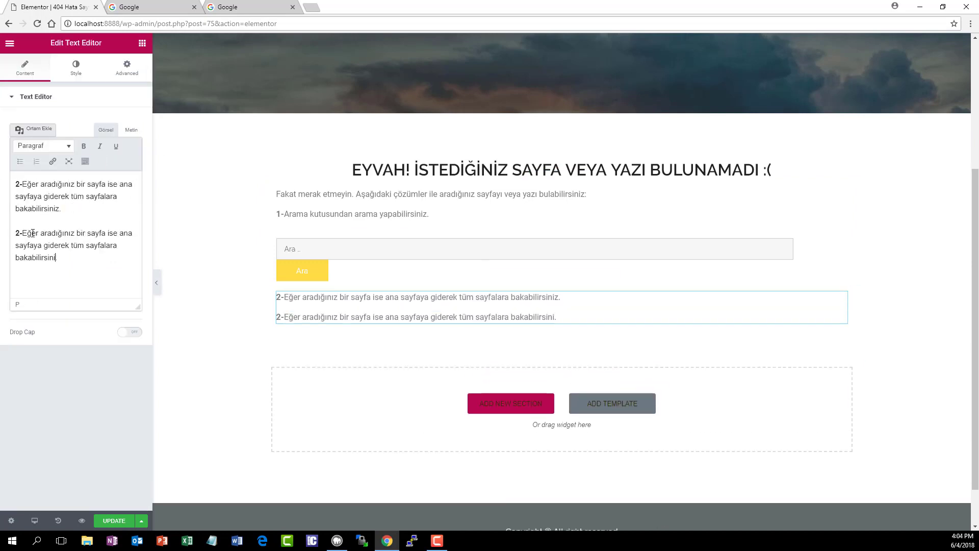
key(ctrl+shift+z)
key(ctrl+shift+z)
Add "4-Eğer bu çözümlerden hiç biri yardımcı olmadıysa iletişim bölümünden sorunu bize iletebilirsiniz ve biz de en kısa sürede size geri dönüş yaparız :)".
key(ctrl+shift+z)
key(ctrl+shift+z)
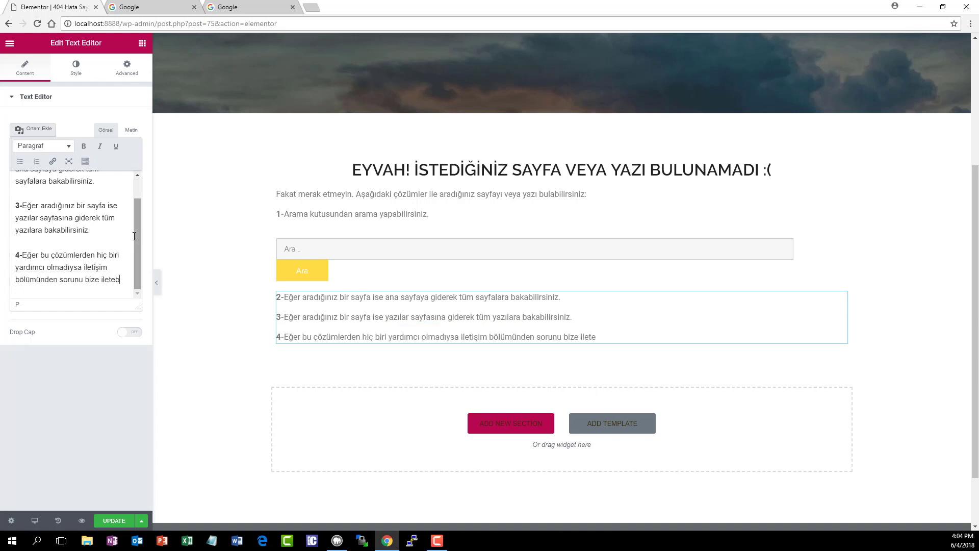
key(ctrl+shift+z)
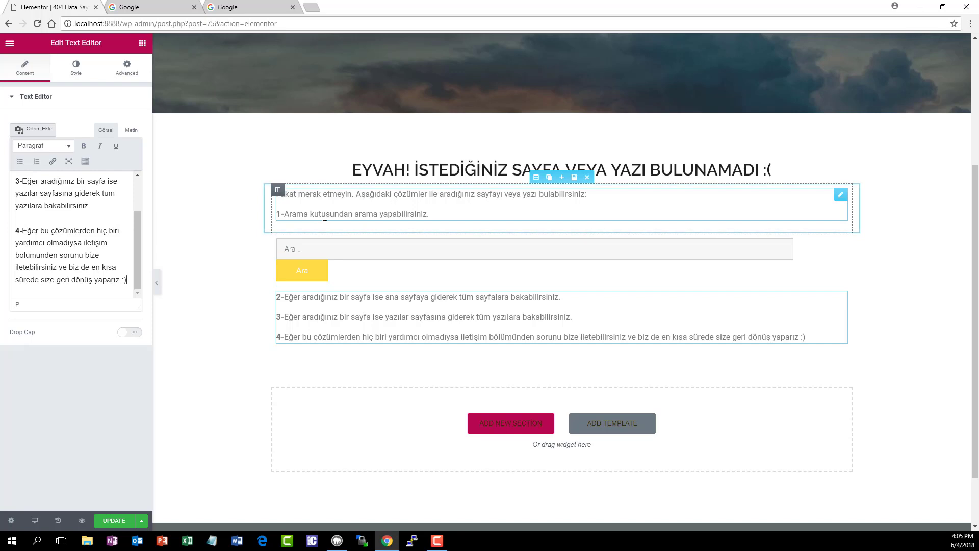
Review the four numbered solutions in the page's text blocks and update the page.
drag(290, 211, 389, 236)
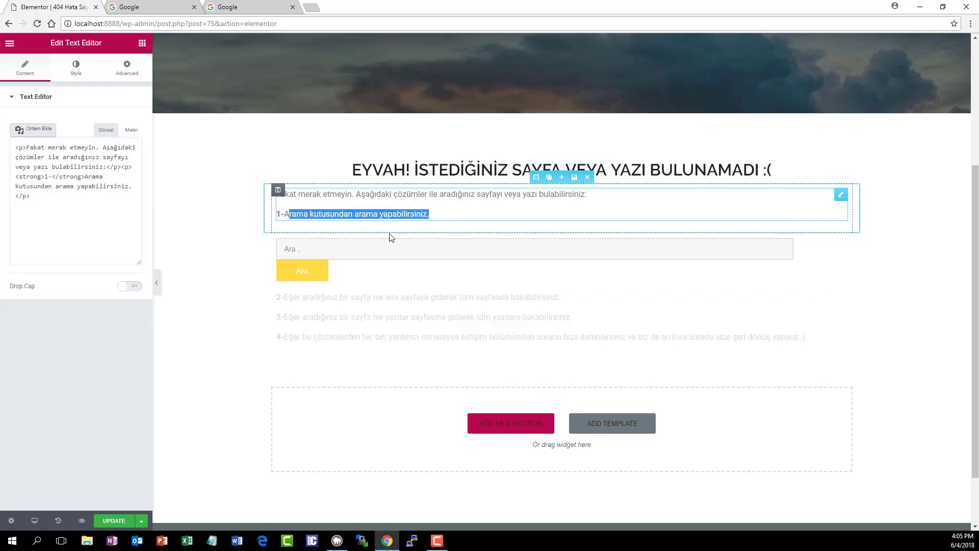
click(308, 295)
drag(383, 297, 561, 297)
drag(293, 317, 338, 317)
drag(401, 314, 528, 317)
click(294, 334)
drag(293, 334, 441, 336)
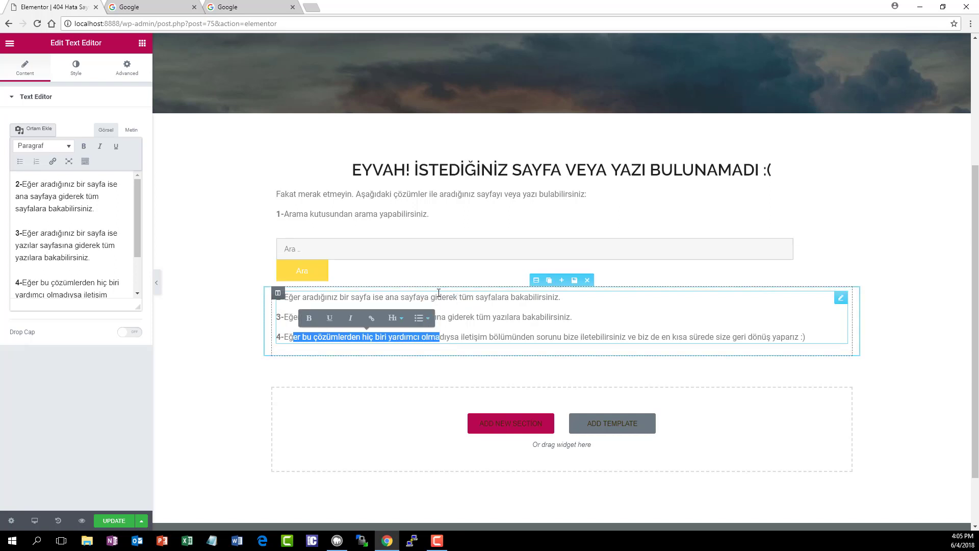
click(109, 521)
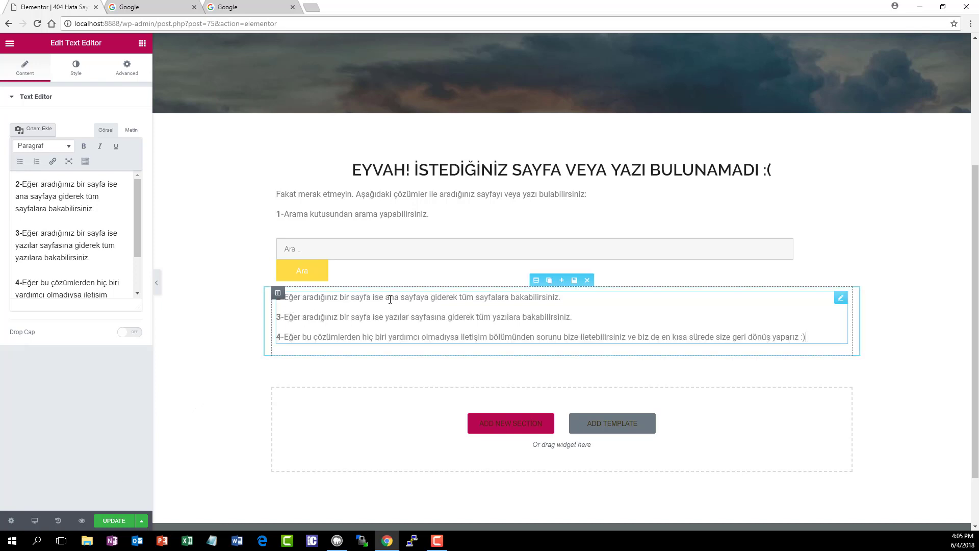
drag(386, 298, 425, 299)
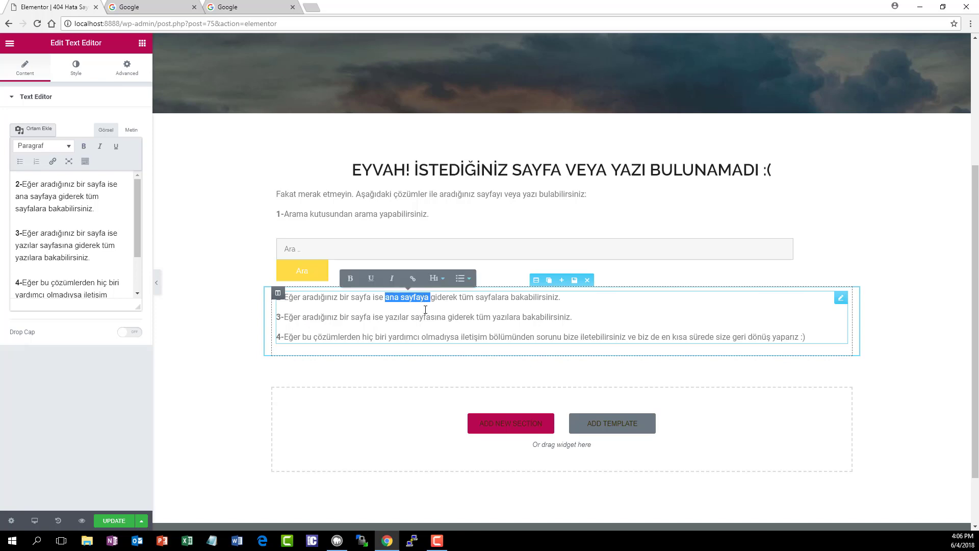
scroll(425, 308, up, 4)
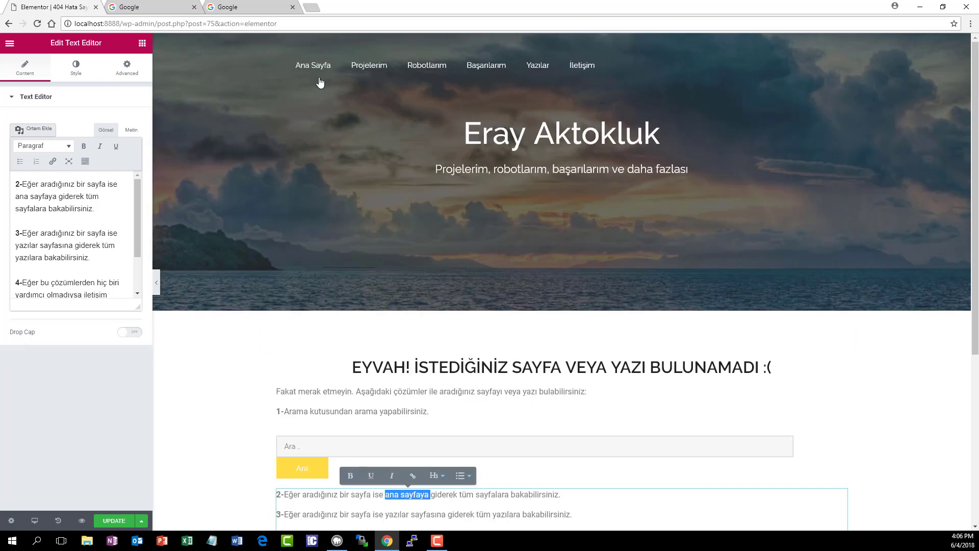
scroll(418, 231, down, 6)
drag(385, 227, 429, 225)
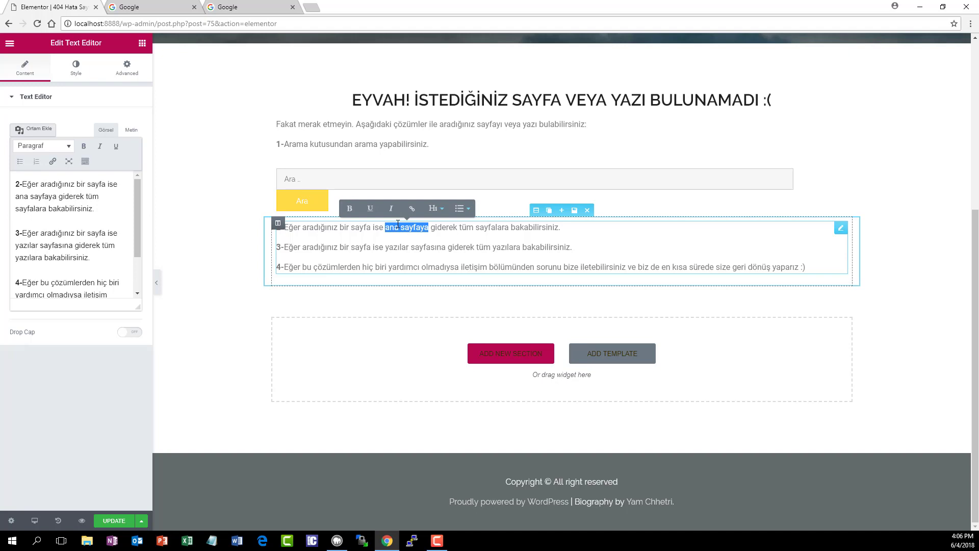
click(398, 226)
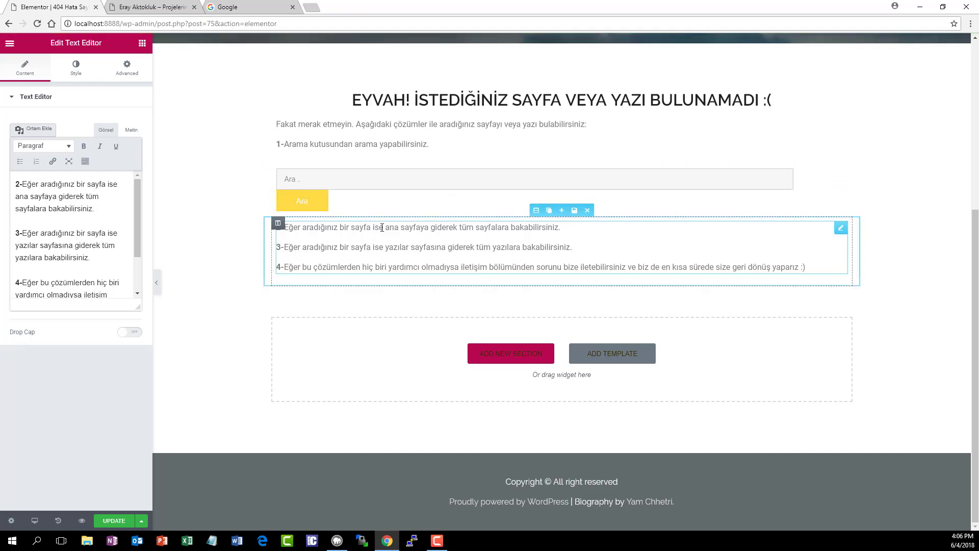
drag(385, 227, 427, 228)
click(427, 228)
click(53, 162)
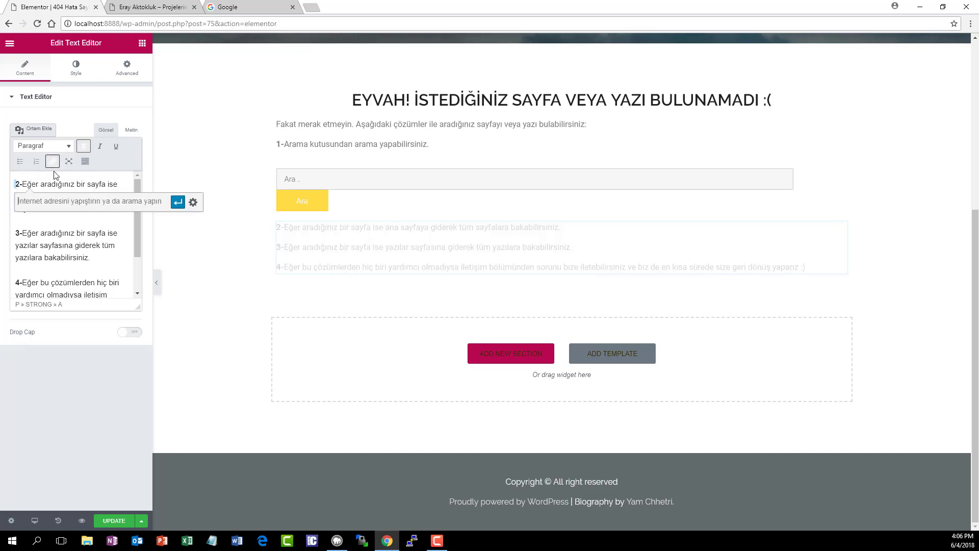
click(128, 180)
Link the words "ana sayfaya" in item 2 to localhost:8888.
scroll(72, 220, down, 2)
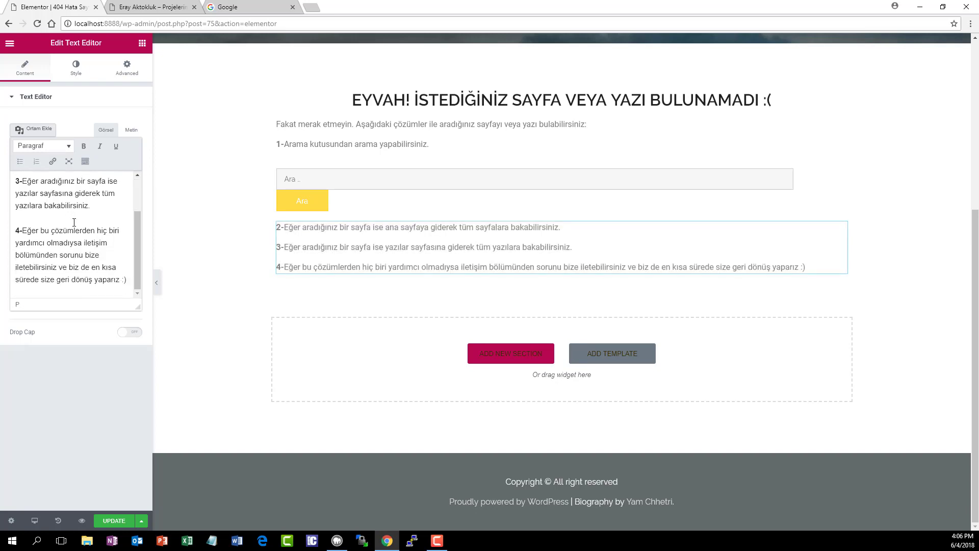
scroll(92, 226, up, 2)
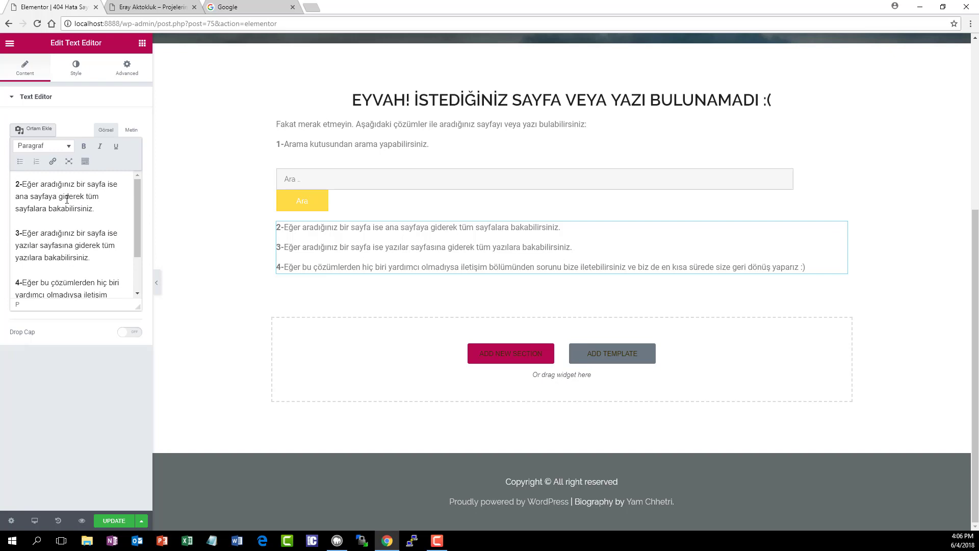
drag(55, 197, 20, 198)
click(52, 161)
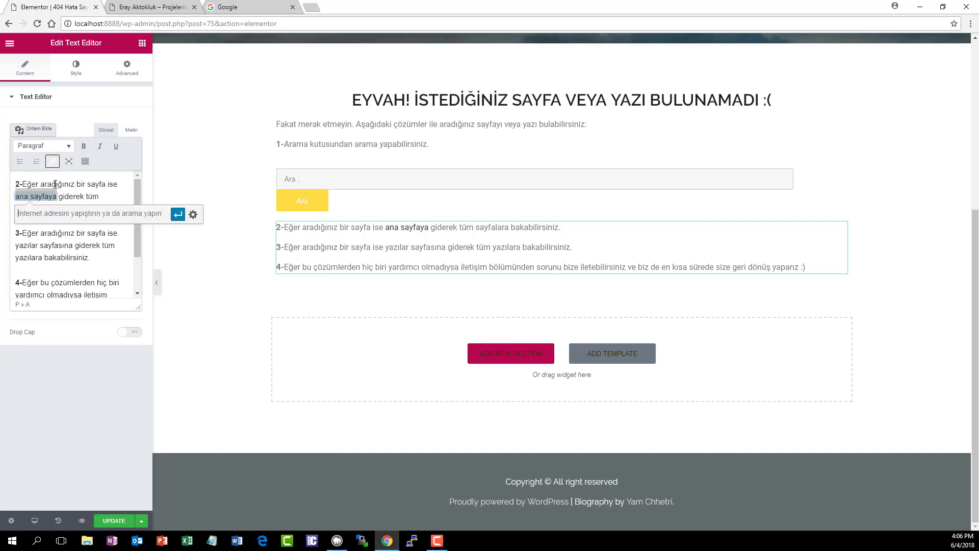
text(localhost:8888)
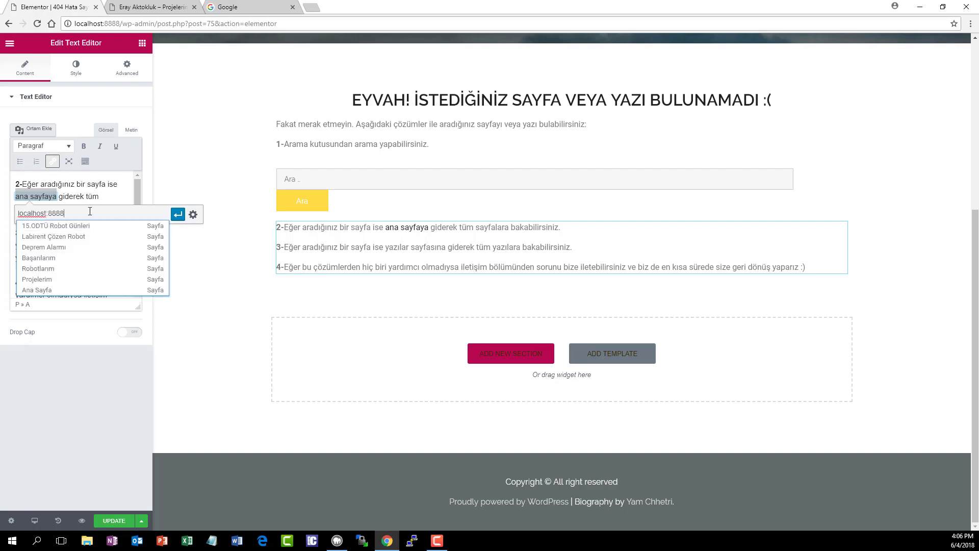
click(177, 214)
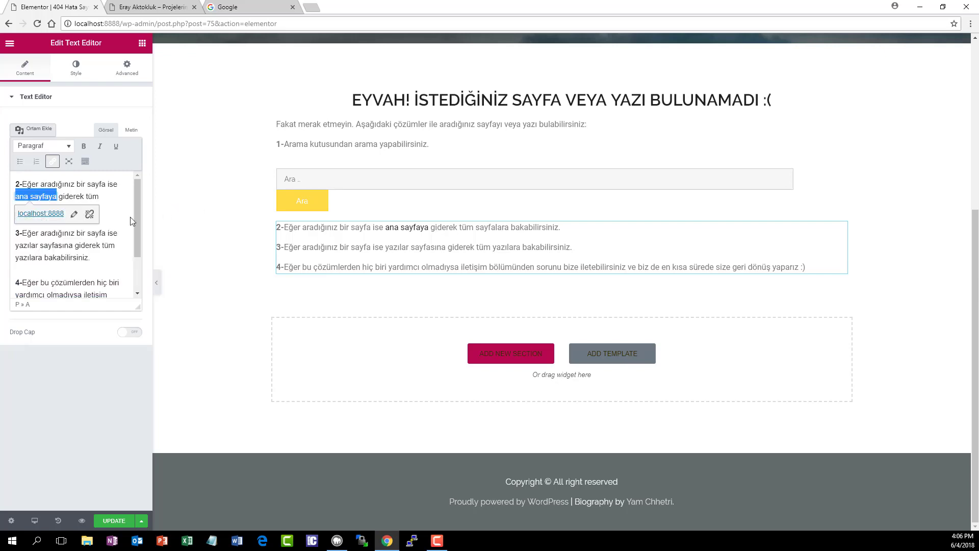
click(116, 234)
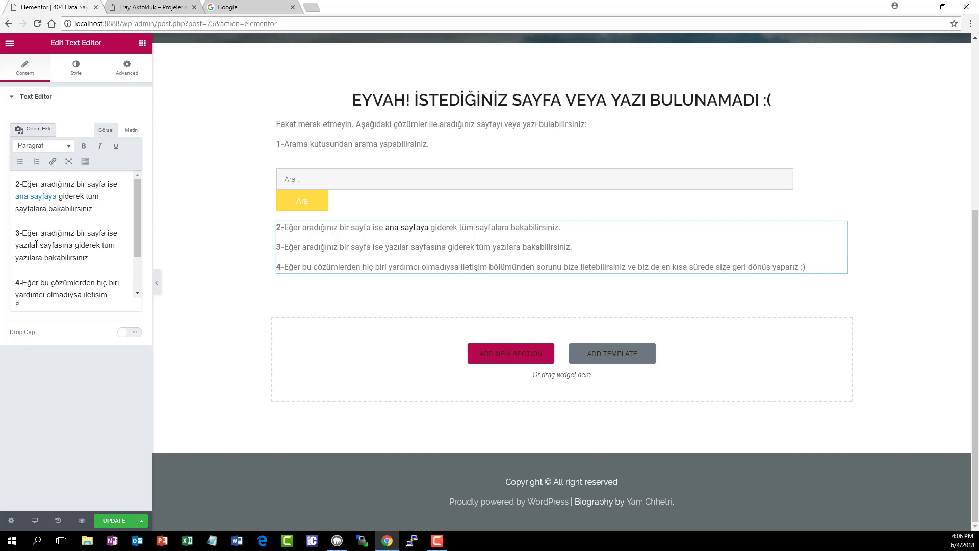
drag(72, 245, 14, 246)
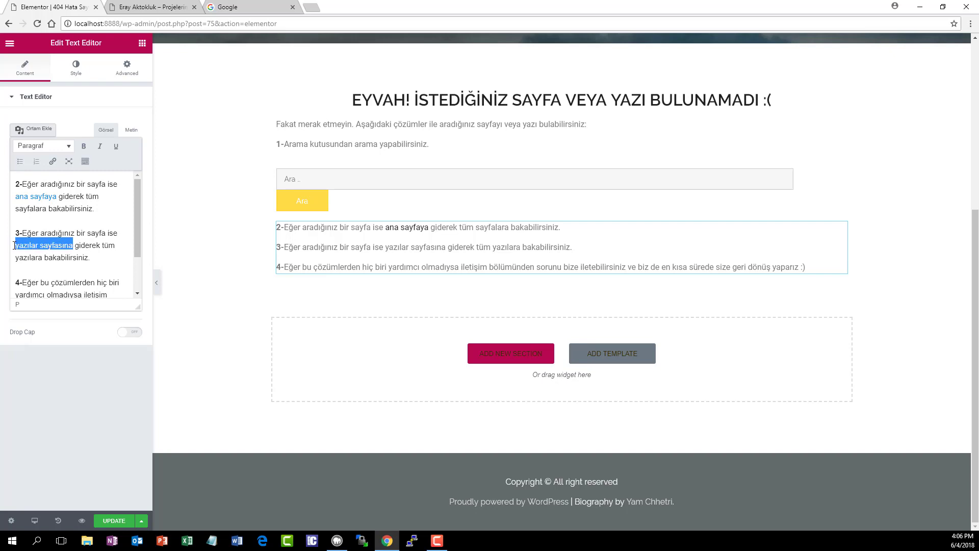
click(52, 161)
click(146, 7)
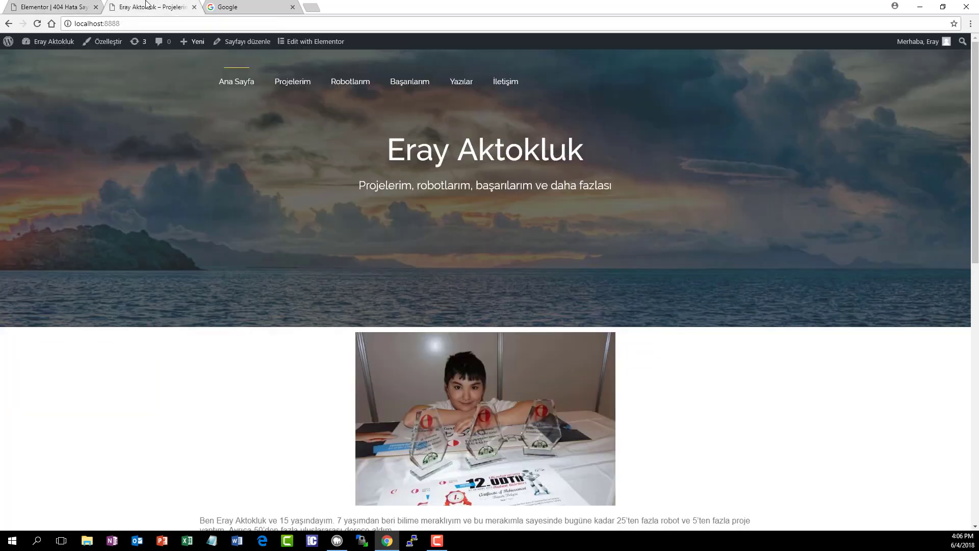
click(462, 82)
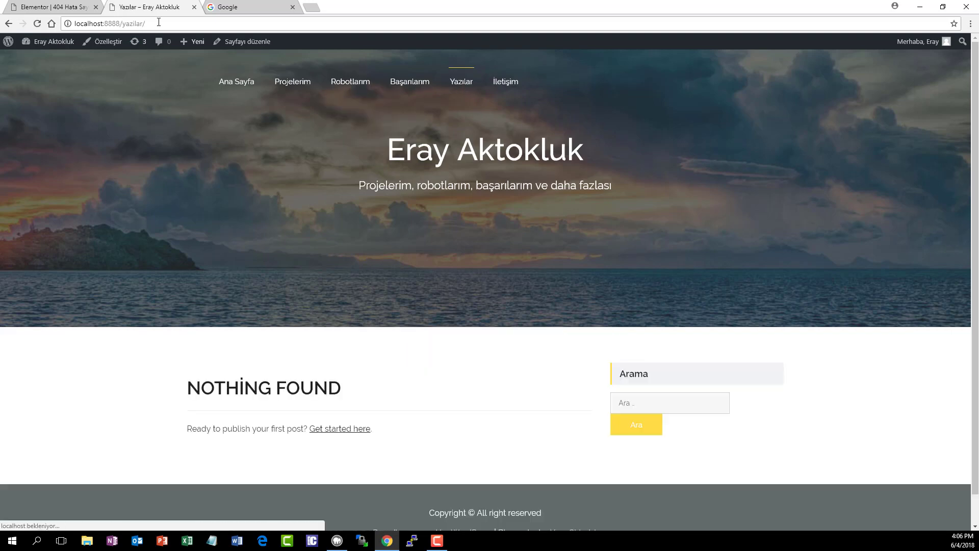
click(110, 23)
key(ctrl+c)
click(41, 8)
key(ctrl+v)
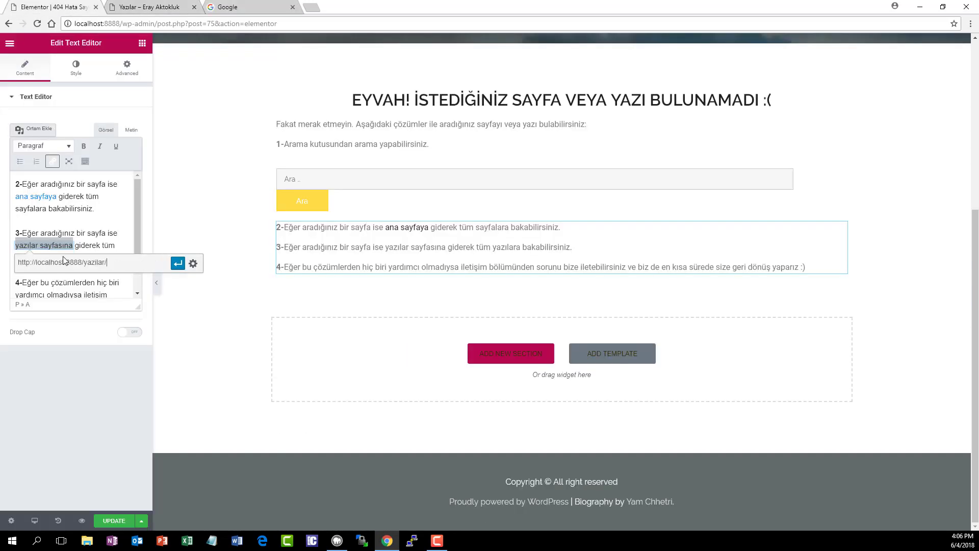
click(175, 273)
click(92, 294)
scroll(91, 265, down, 2)
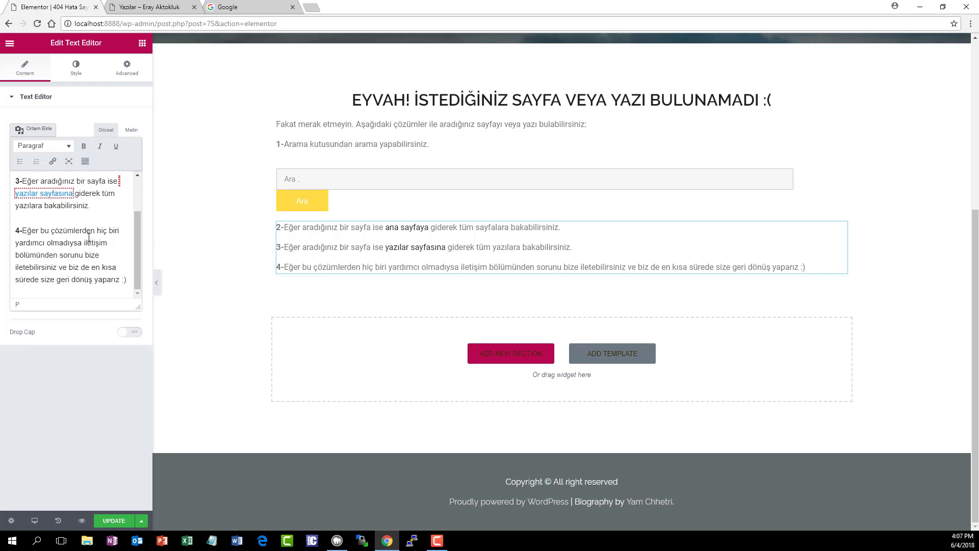
drag(85, 241, 55, 258)
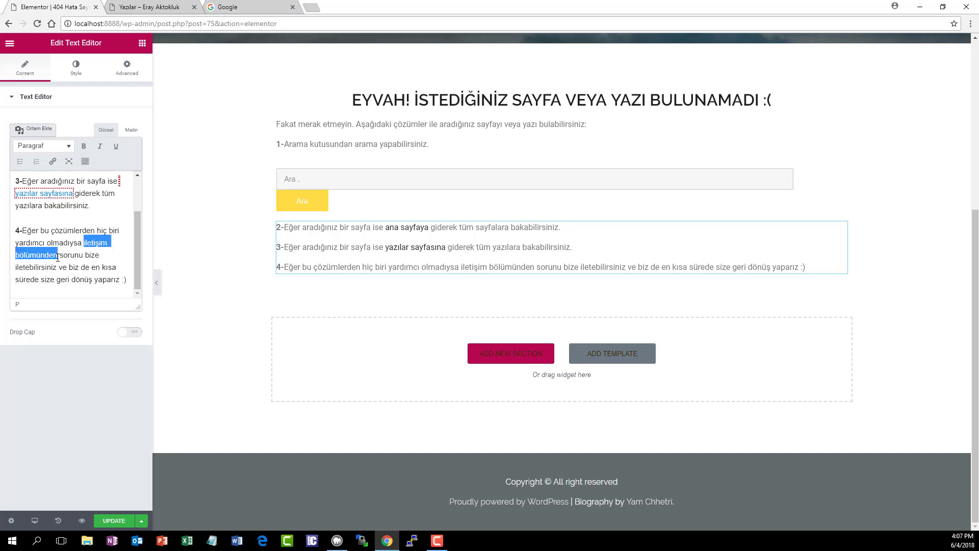
click(52, 161)
key(ctrl+Tab)
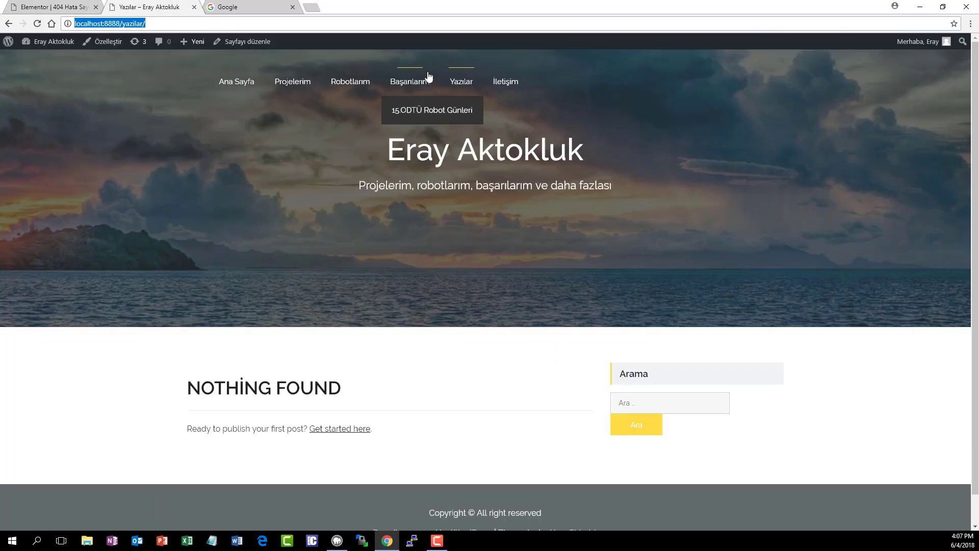
click(491, 82)
drag(148, 23, 6, 18)
key(ctrl+c)
click(38, 7)
key(ctrl+v)
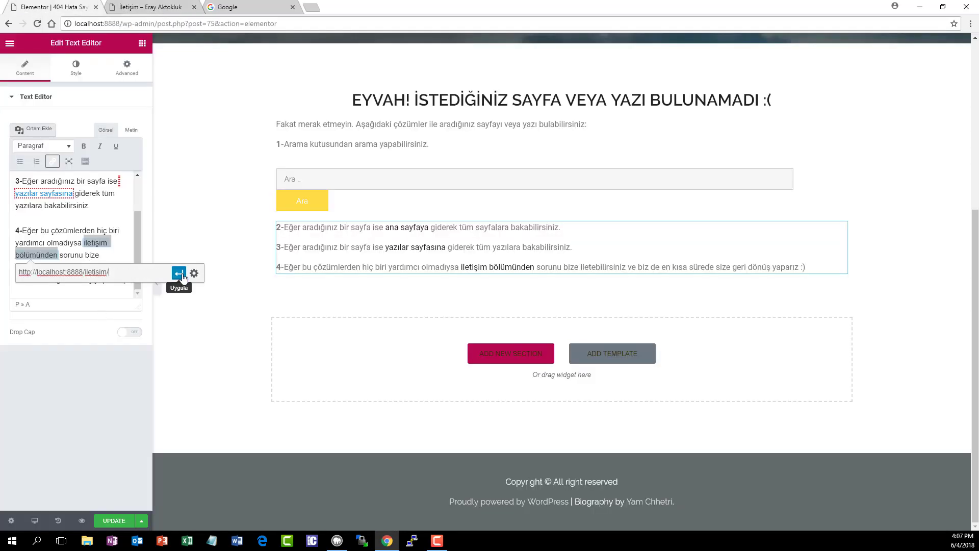
click(177, 271)
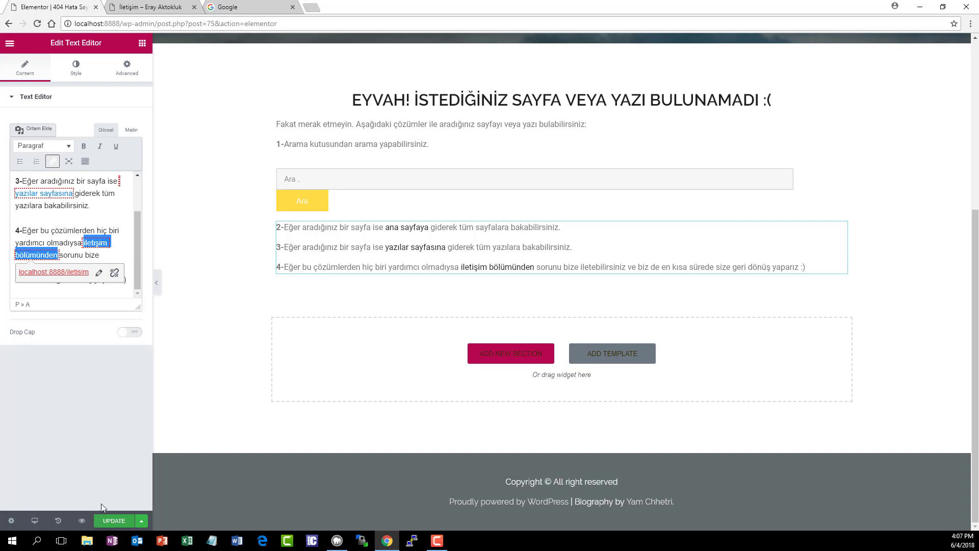
Update the 404 page and exit the Elementor editor to the WordPress dashboard.
click(113, 521)
click(113, 521)
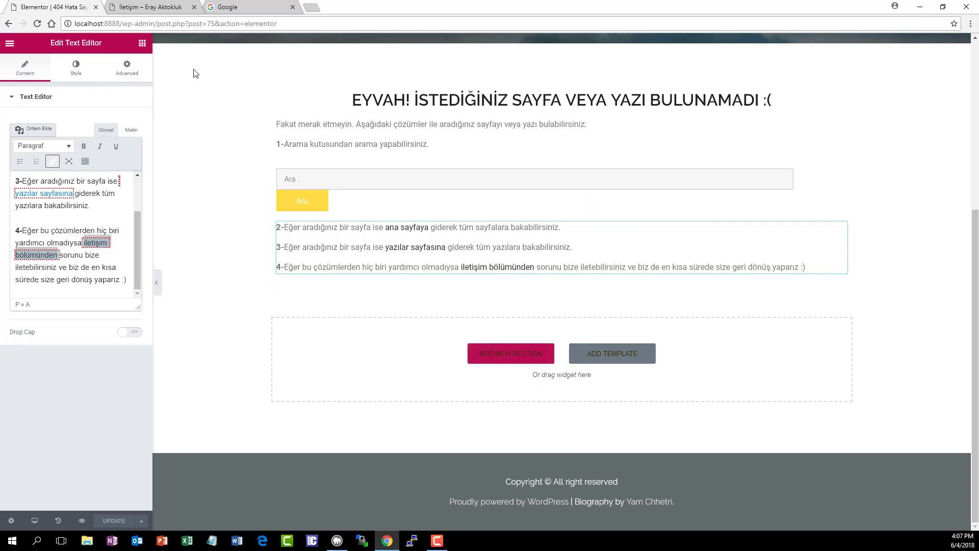
click(9, 43)
click(77, 255)
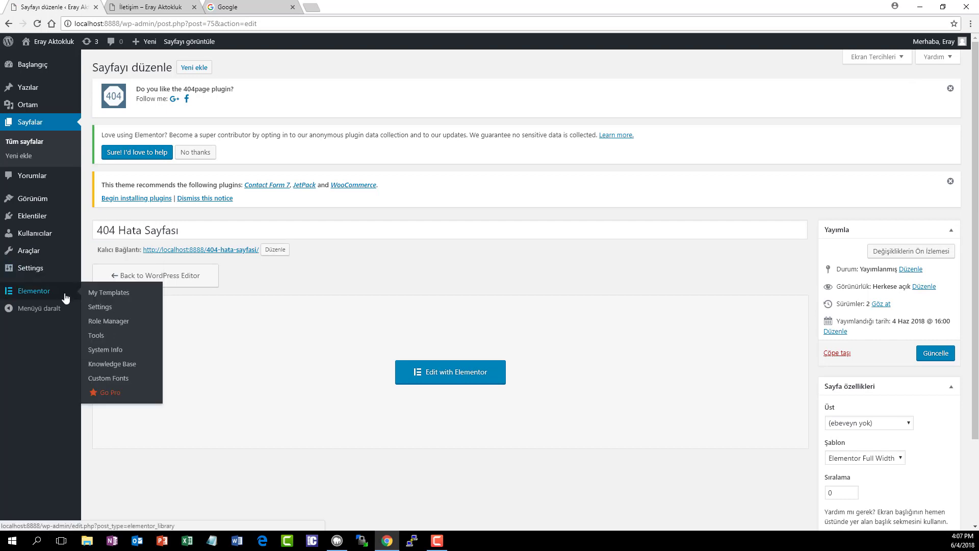
In the 404 Error Page settings, set the page displayed as 404 page to "404 Hata Sayfası" and save the changes.
mouse_move(39, 274)
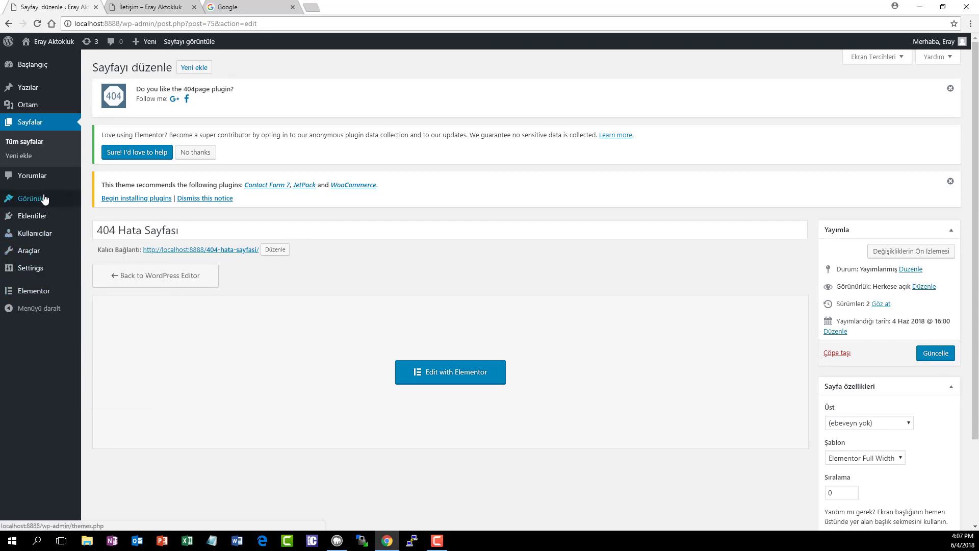
mouse_move(36, 201)
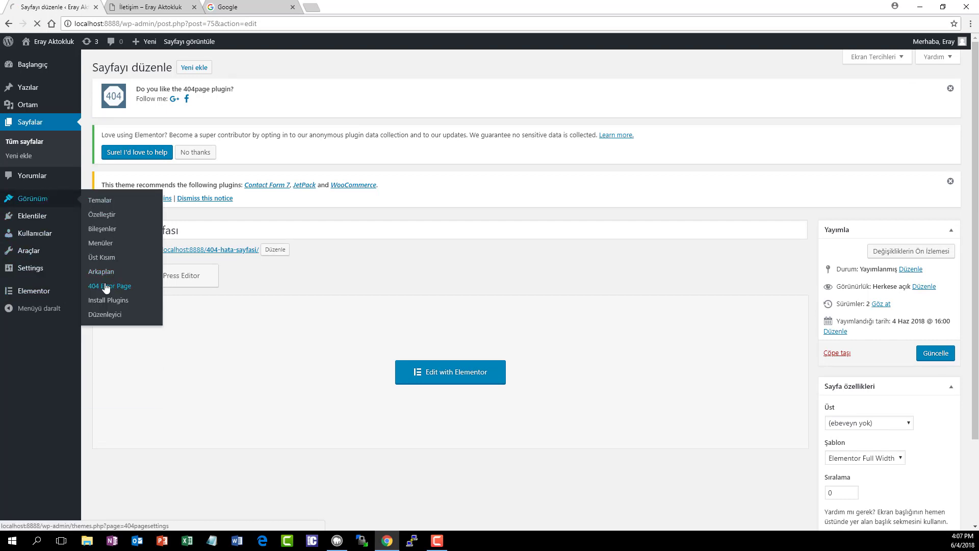
click(105, 288)
click(191, 283)
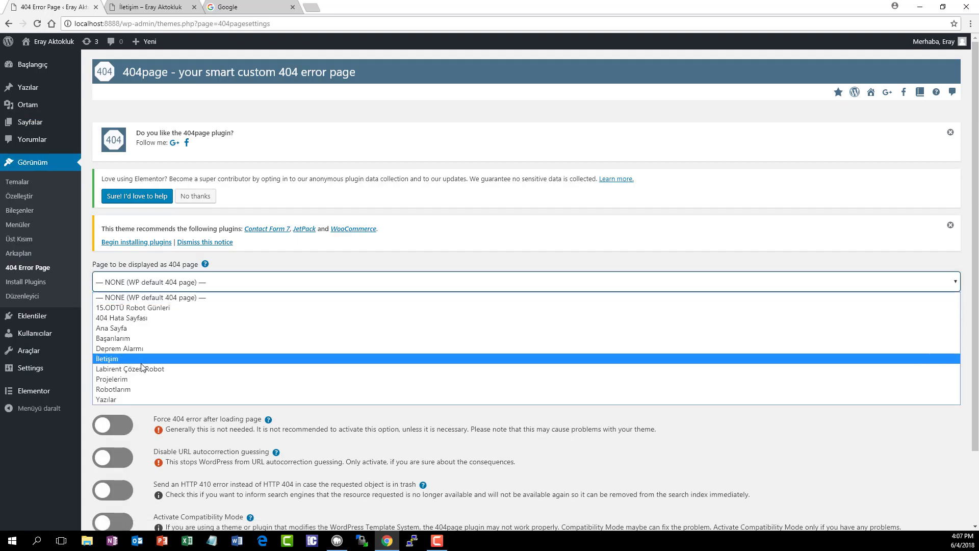
click(126, 318)
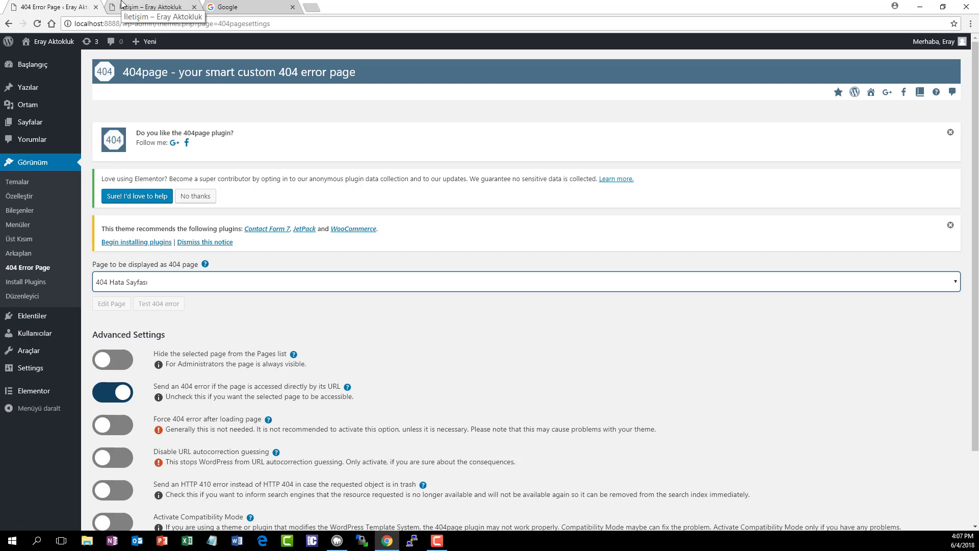
scroll(138, 256, down, 2)
click(144, 481)
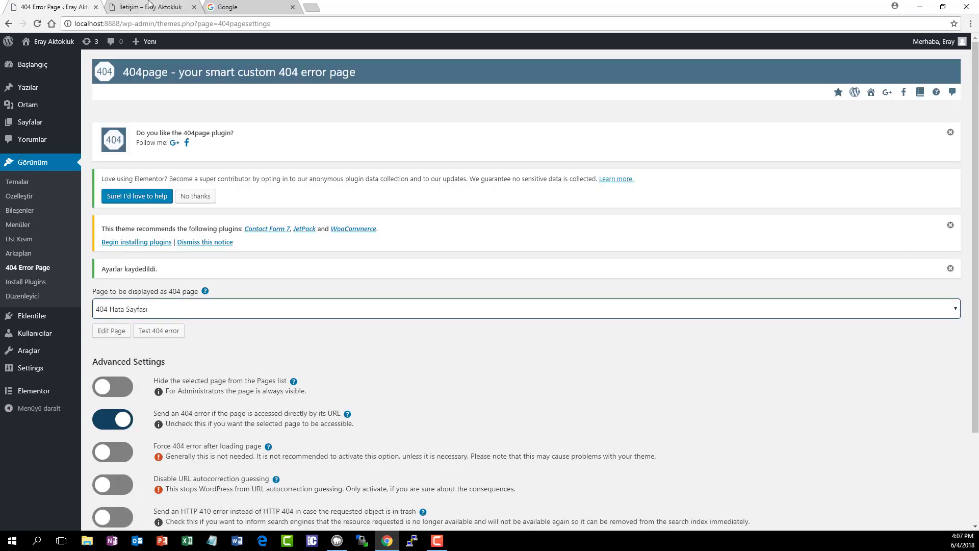
Test the custom error page by visiting the nonexistent address localhost:8888/aaa and check its heading and content.
click(149, 5)
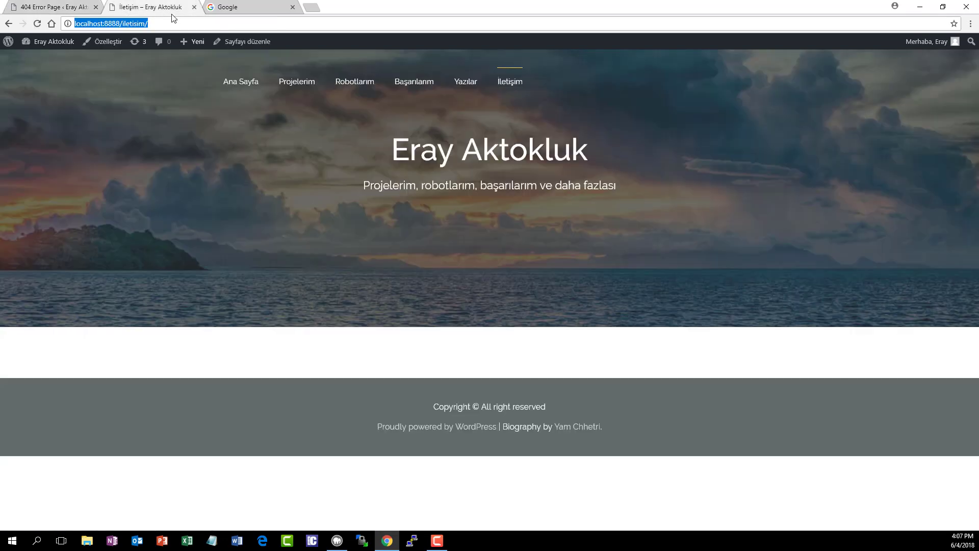
click(171, 21)
key(BackSpace)
key(BackSpace)
key(BackSpace)
key(BackSpace)
key(BackSpace)
key(BackSpace)
key(BackSpace)
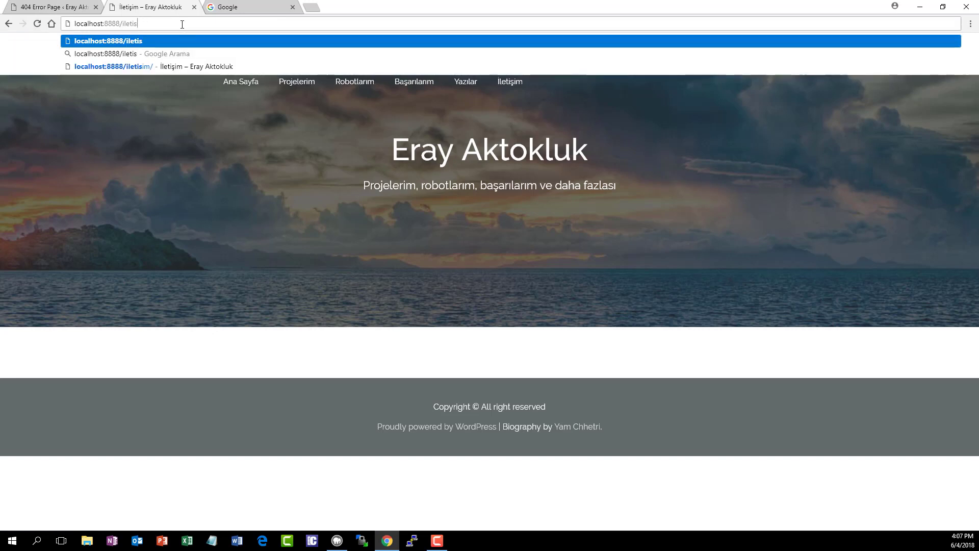
key(BackSpace)
key(BackSpace)
text(aaa)
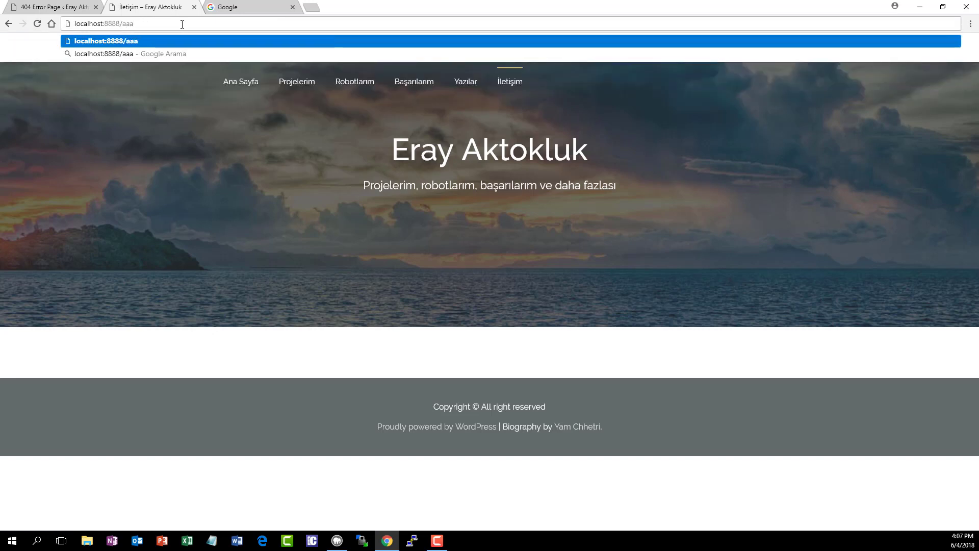
key(Return)
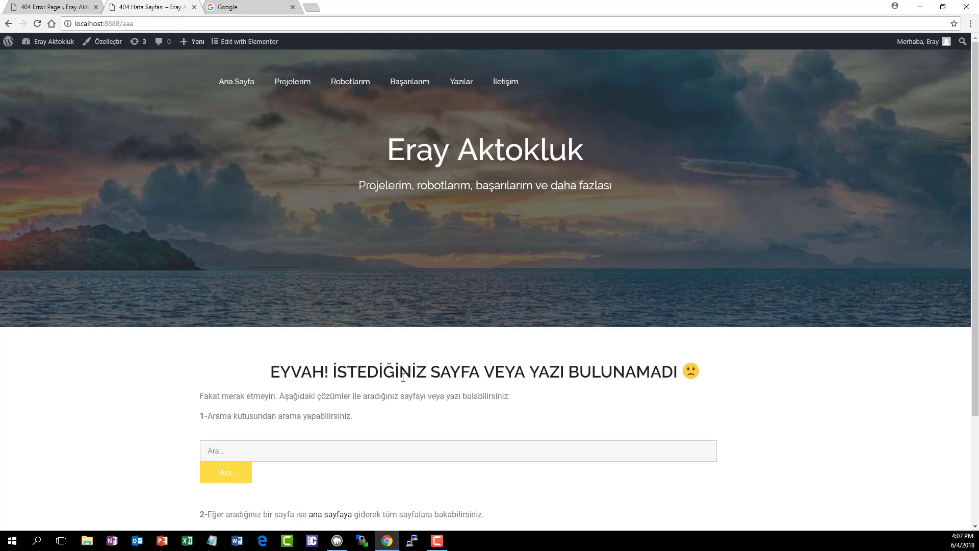
scroll(408, 376, down, 3)
drag(319, 226, 564, 230)
double_click(691, 231)
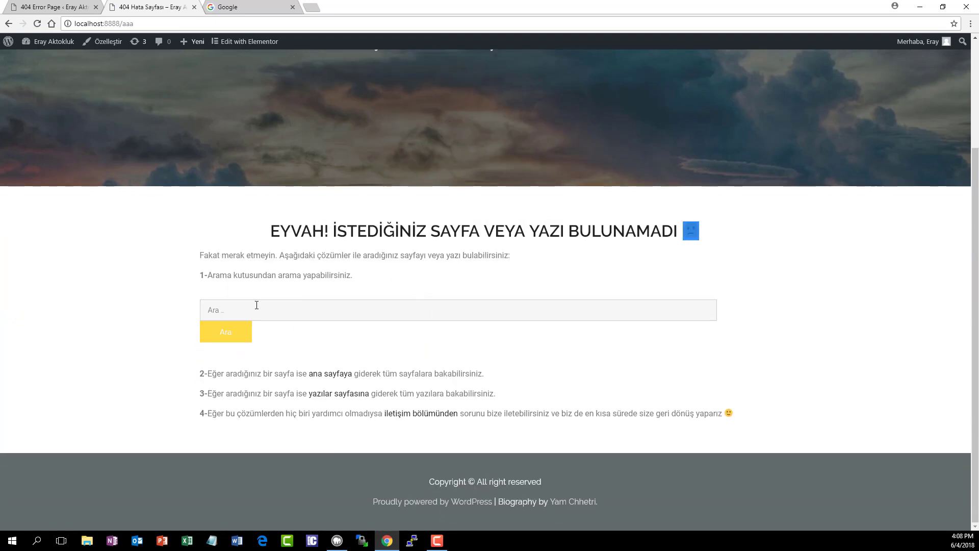
Search for "Iletişim" with the error page's search box and open the İletişim page from the results.
click(257, 305)
text(Iletişim)
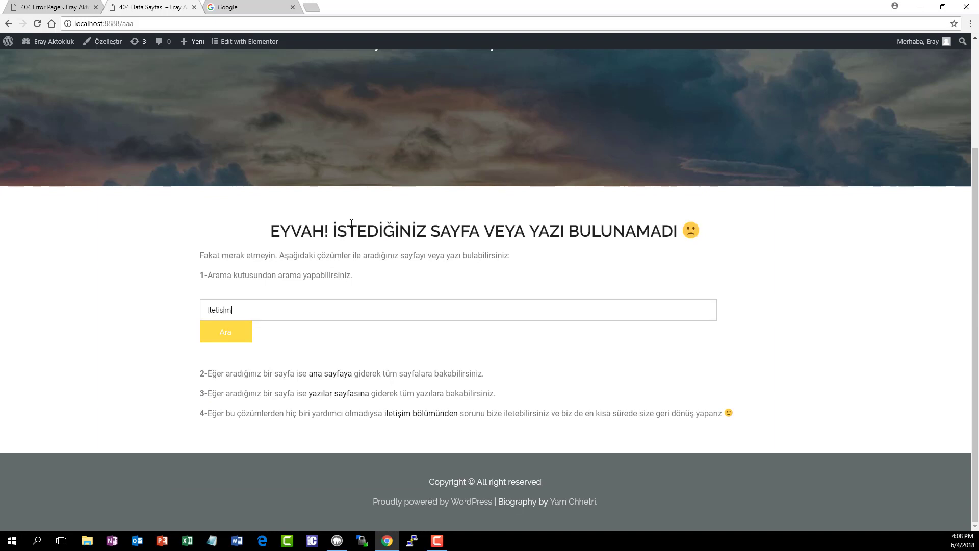
click(205, 331)
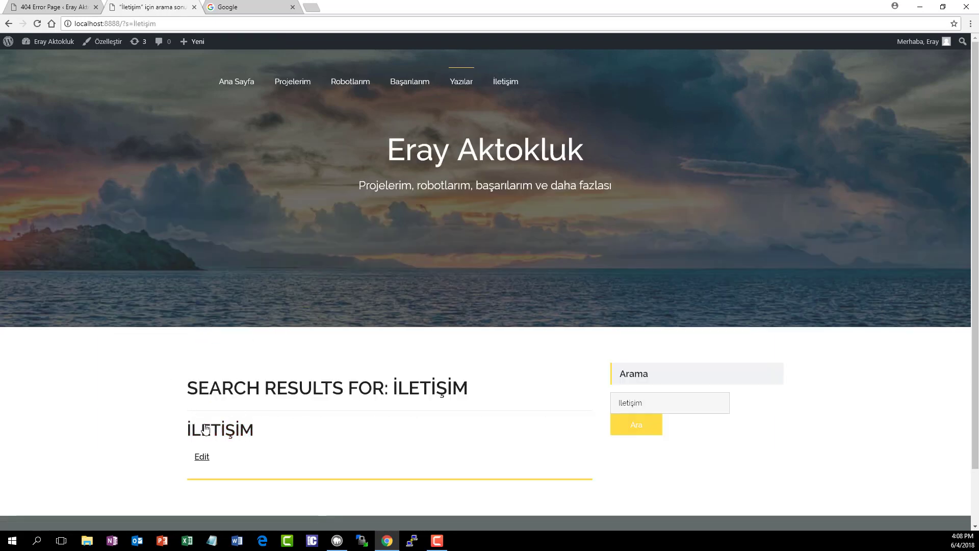
click(199, 438)
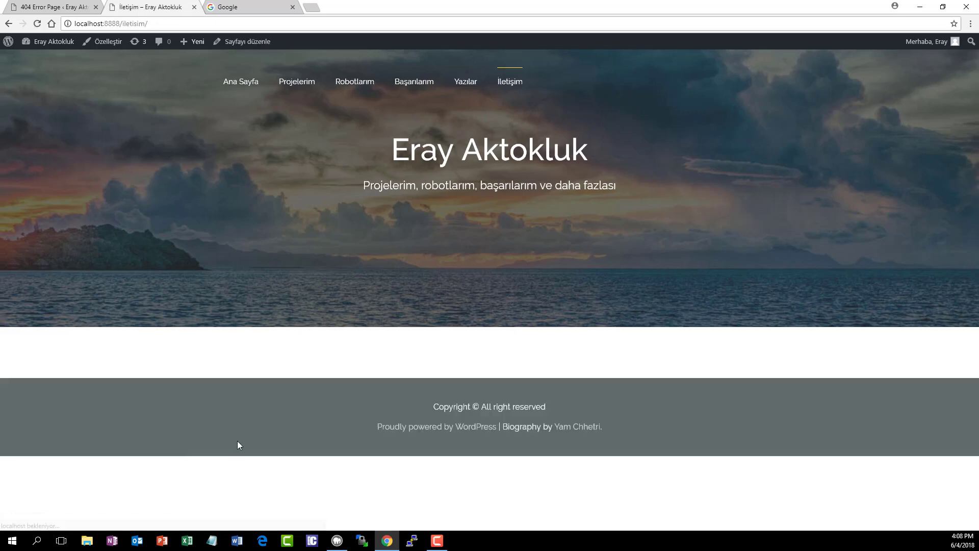